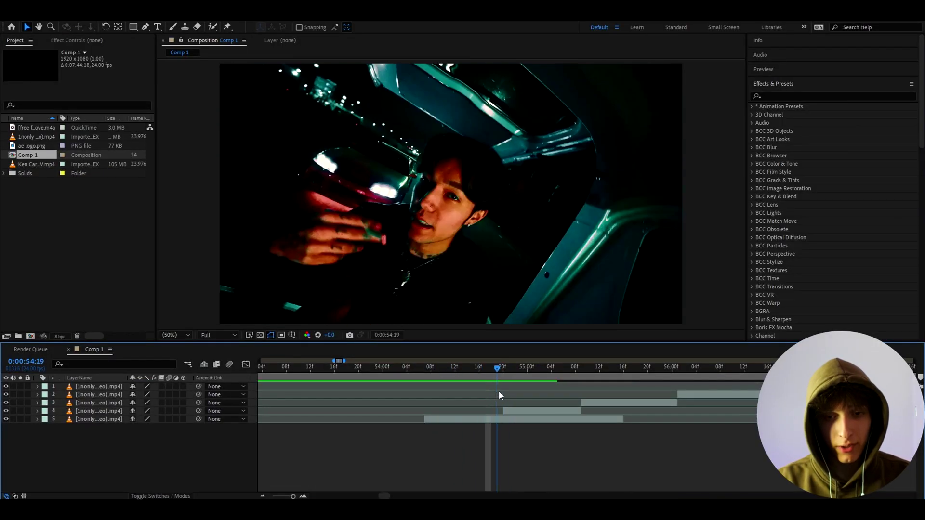
# Step: Add an adjustment layer above the clips and trim it to span from 54:16 to 54:21 around the cut
pyautogui.click(498, 387)
pyautogui.hotkey('ctrl', 'alt', 'y')
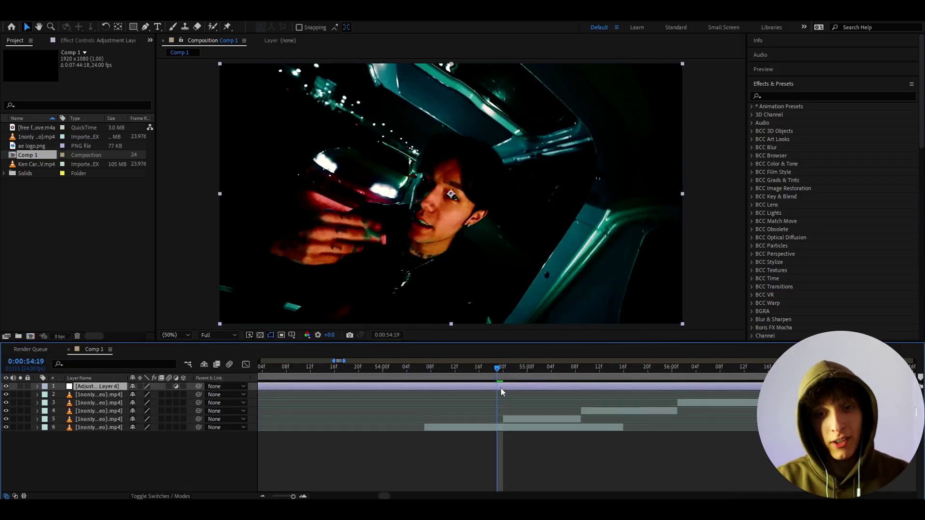
pyautogui.scroll(2, 498, 380)
pyautogui.moveTo(520, 372); pyautogui.dragTo(425, 382)
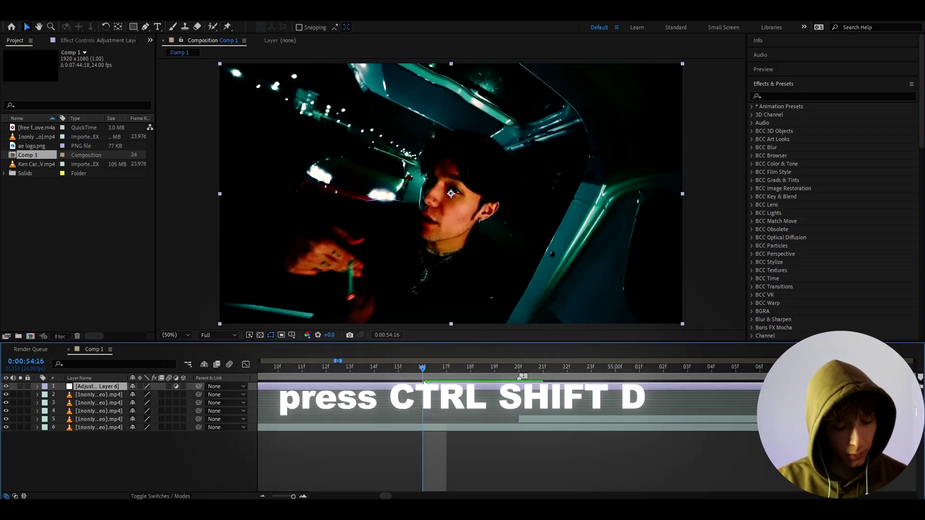
pyautogui.hotkey('ctrl', 'shift', 'd')
pyautogui.press('Delete')
pyautogui.click(441, 385)
pyautogui.moveTo(492, 372); pyautogui.dragTo(436, 385)
pyautogui.hotkey('ctrl', 'shift', 'd')
pyautogui.press('Delete')
pyautogui.click(436, 387)
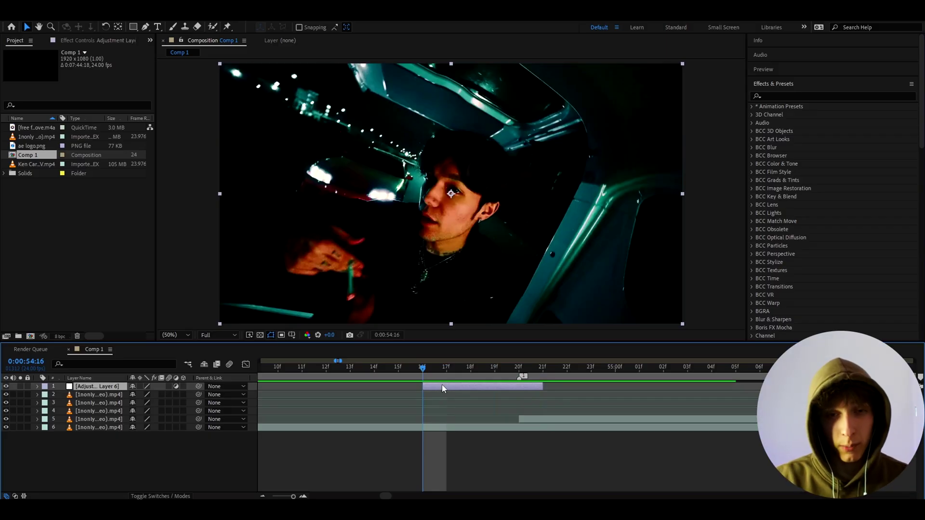
# Step: Apply the S_TVDamage effect to the trimmed adjustment layer
pyautogui.hotkey('ctrl', 'space')
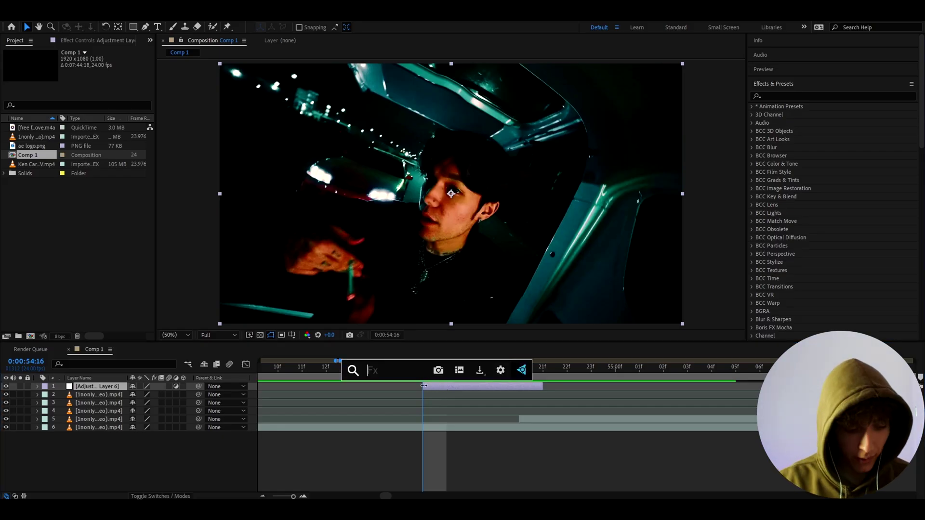
pyautogui.write('s_tvda')
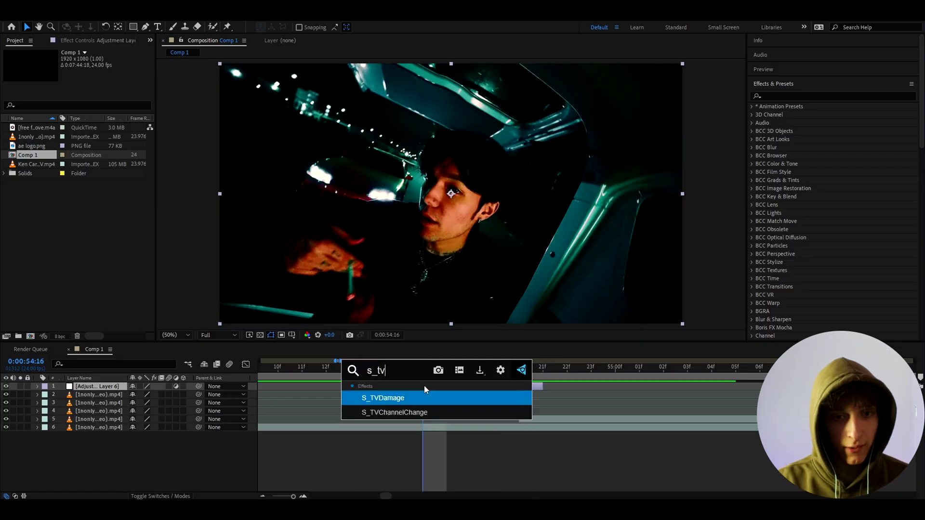
pyautogui.click(397, 394)
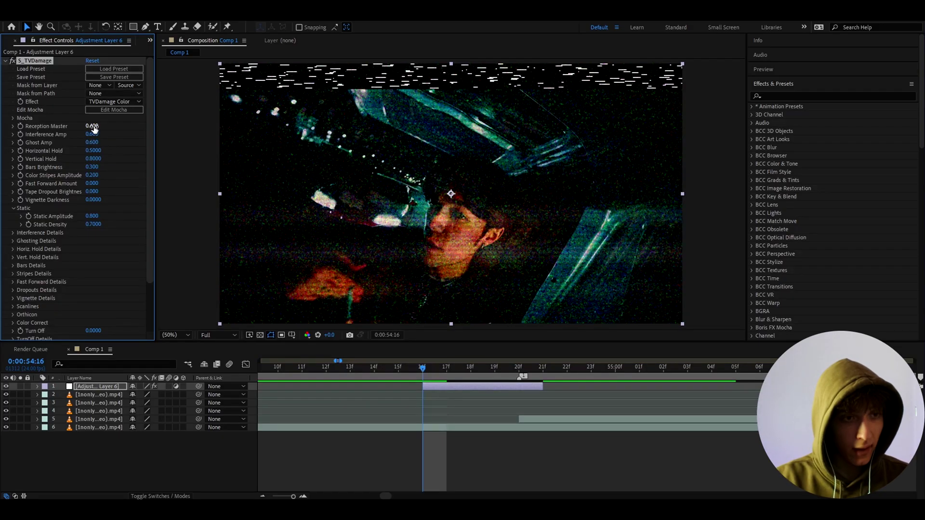
# Step: Set S_TVDamage's Reception Master to 0 and its Fast Forward Amount to 2.4
pyautogui.moveTo(94, 127); pyautogui.dragTo(53, 131)
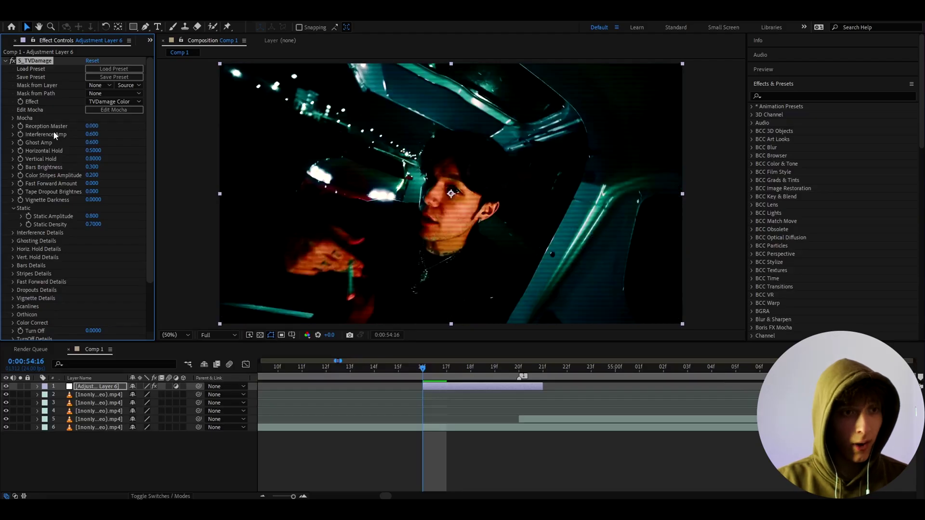
pyautogui.click(92, 183)
pyautogui.write('2.4')
pyautogui.press('Return')
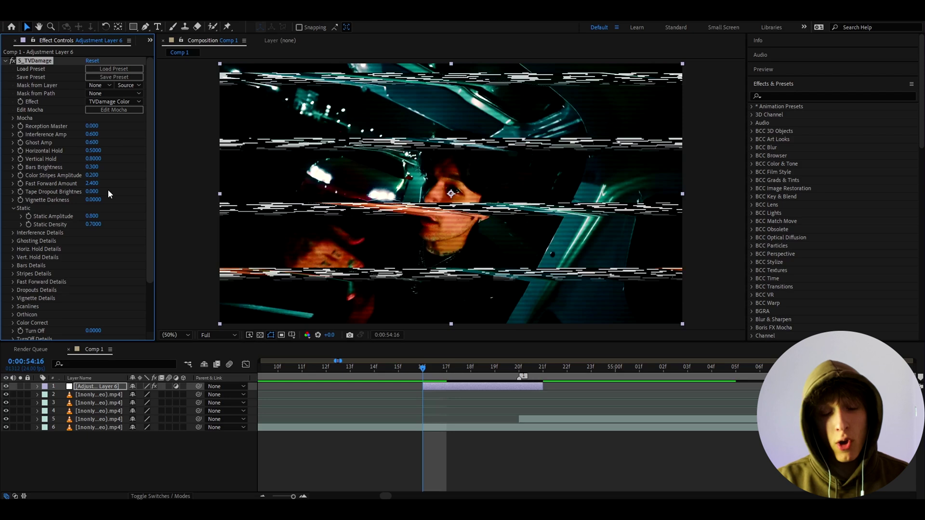
# Step: Examine the fast-forward bands up close at 100% and preview the transition starting from 54:12
pyautogui.scroll(-3, 434, 126)
pyautogui.scroll(3, 441, 150)
pyautogui.scroll(2, 441, 164)
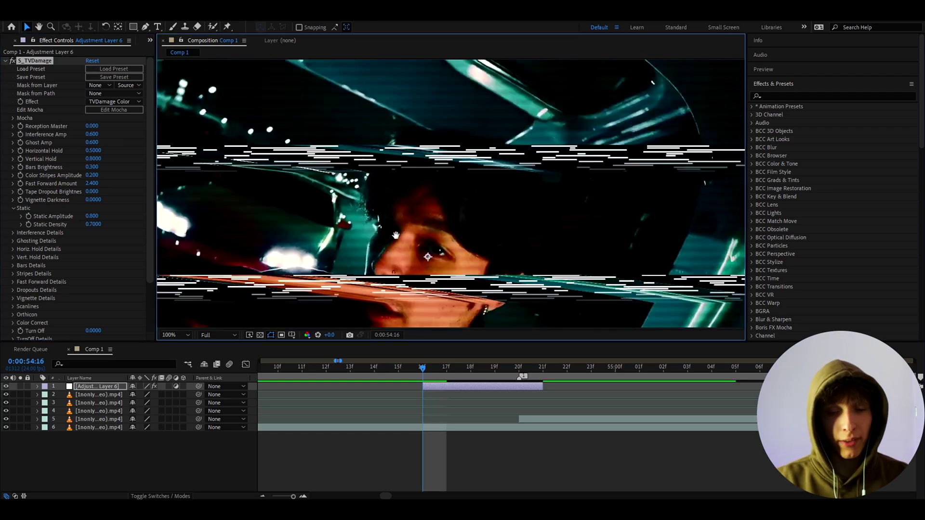
pyautogui.click(175, 334)
pyautogui.click(172, 180)
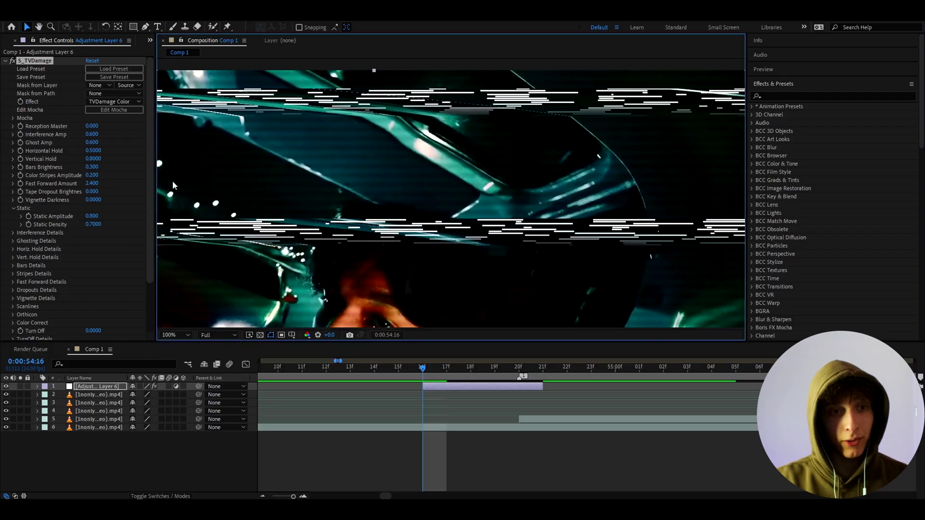
pyautogui.click(175, 335)
pyautogui.click(172, 164)
pyautogui.moveTo(419, 368); pyautogui.dragTo(326, 368)
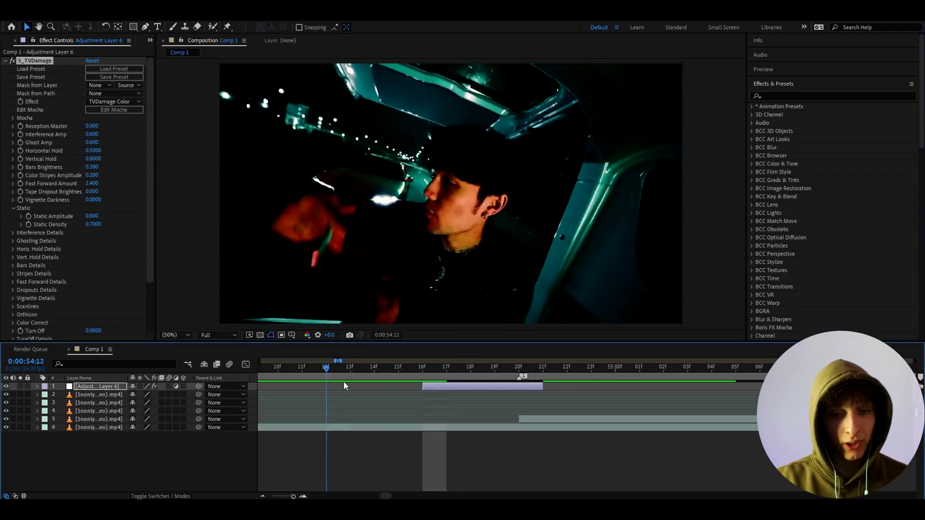
pyautogui.press('space')
pyautogui.moveTo(477, 370); pyautogui.dragTo(426, 386)
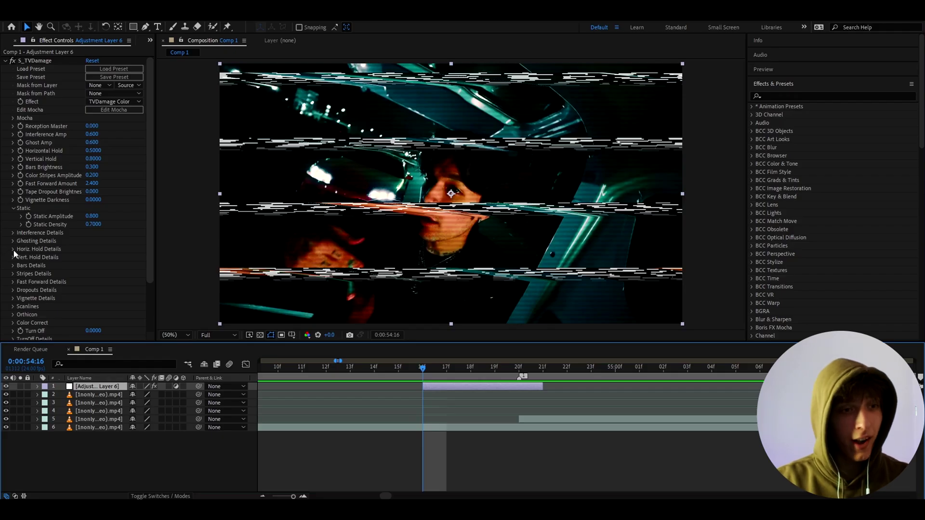
# Step: In S_TVDamage's Fast Forward Details, start keyframing Band Frequency at 54:16 with a value of 3.1
pyautogui.click(13, 282)
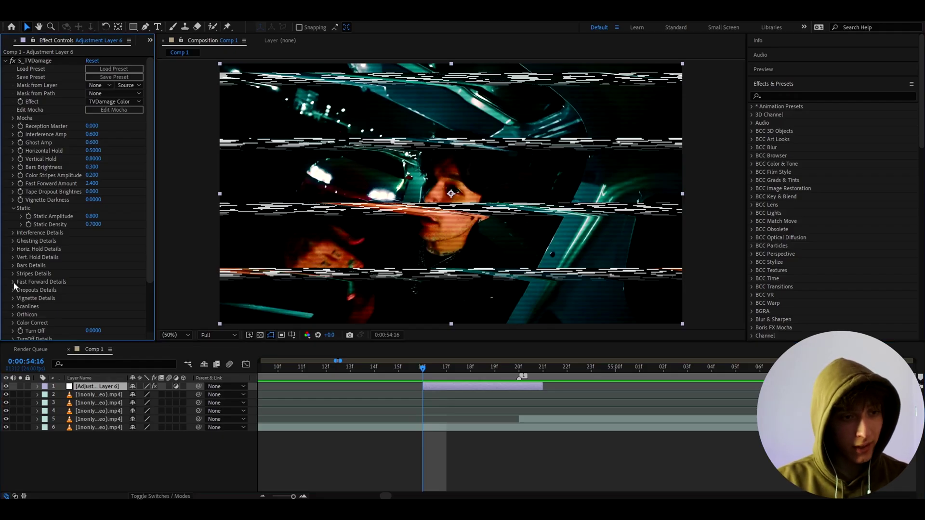
pyautogui.click(92, 289)
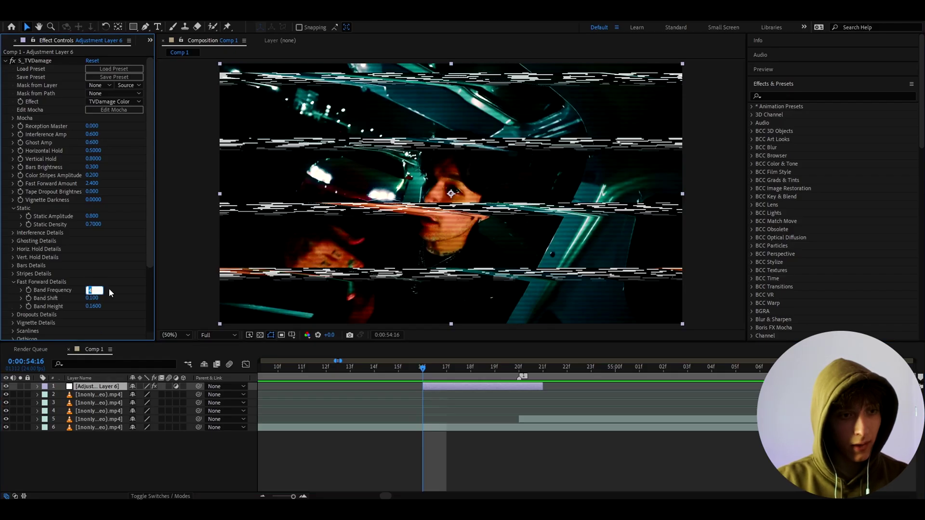
pyautogui.write('3.1')
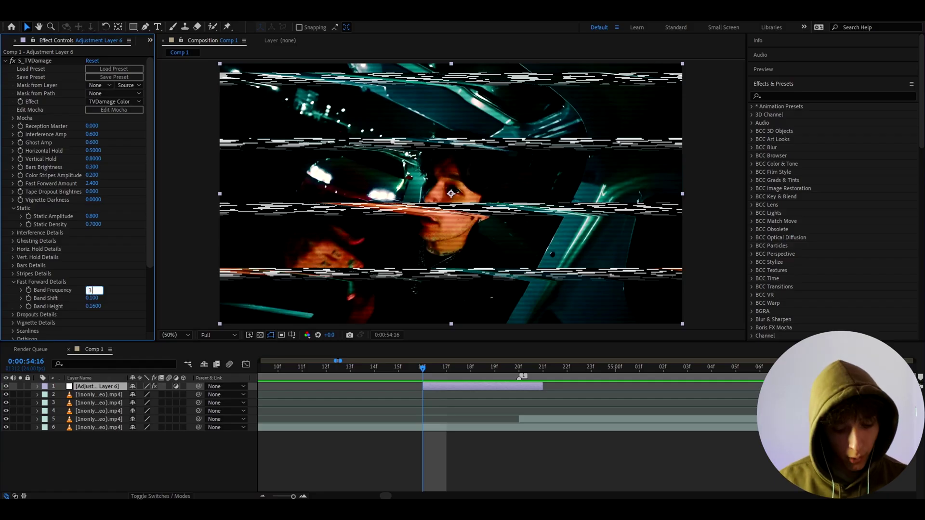
pyautogui.press('Return')
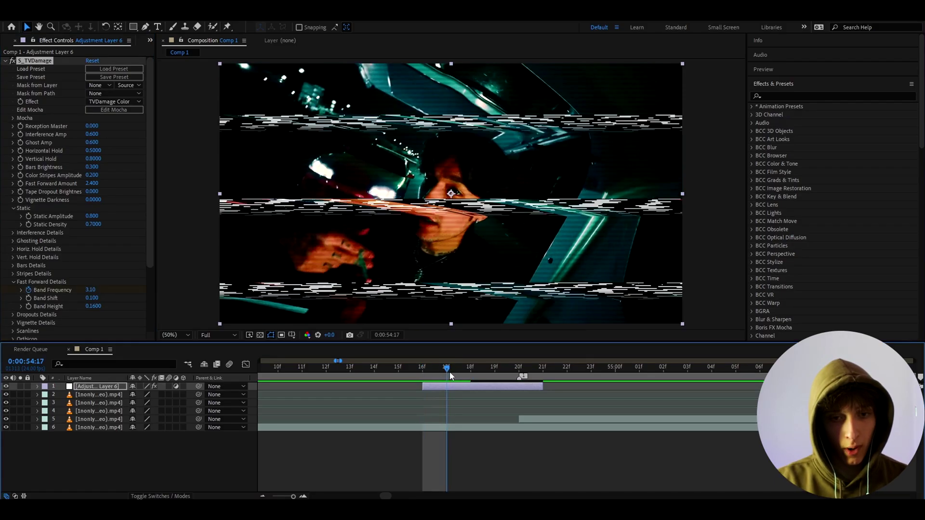
# Step: Keyframe Band Frequency across the adjustment layer with successive values of 2, 3.1 and 1, placing the last at 54:20
pyautogui.click(469, 375)
pyautogui.click(91, 290)
pyautogui.write('2')
pyautogui.press('Return')
pyautogui.click(482, 370)
pyautogui.click(92, 290)
pyautogui.write('3.1')
pyautogui.press('Return')
pyautogui.click(499, 370)
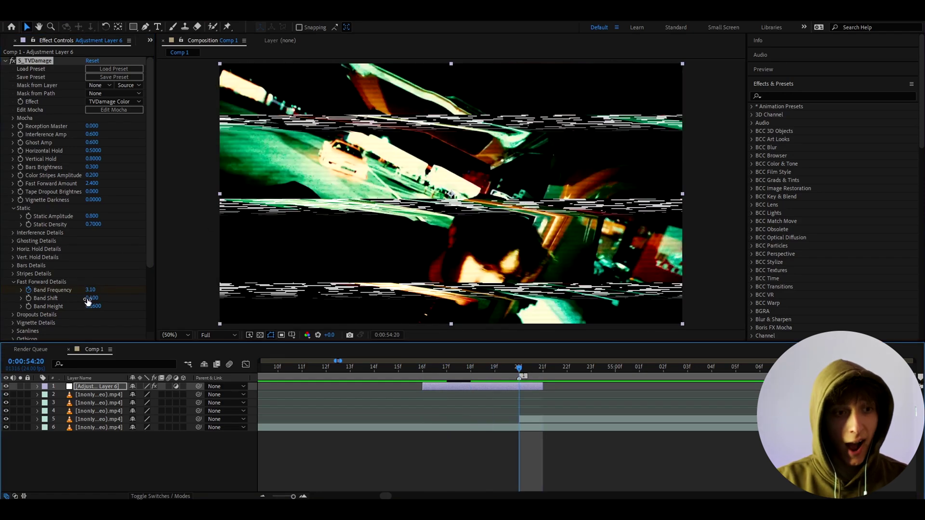
pyautogui.click(90, 290)
pyautogui.write('1')
pyautogui.press('Return')
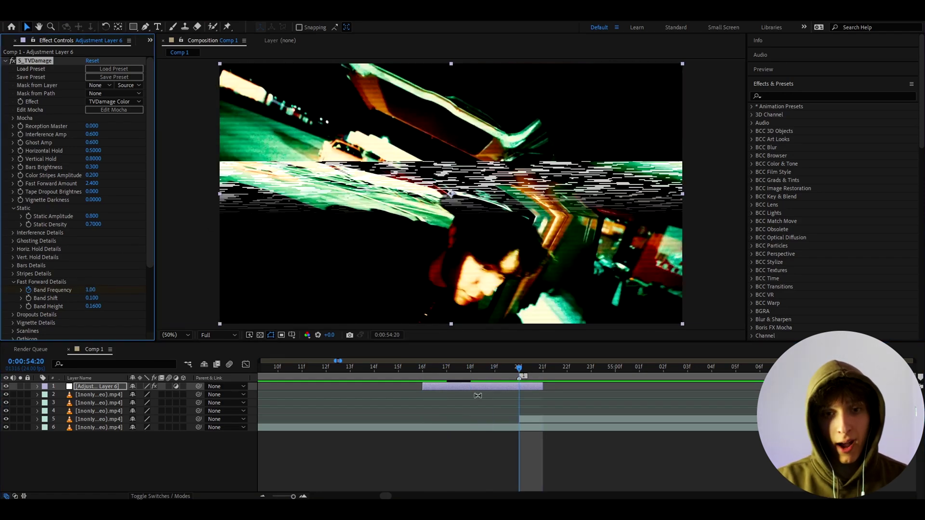
# Step: Review the Band Frequency animation between 54:16 and 54:20, finishing at the adjustment layer's first frame
pyautogui.click(494, 371)
pyautogui.click(422, 371)
pyautogui.hotkey('ctrl', 'z')
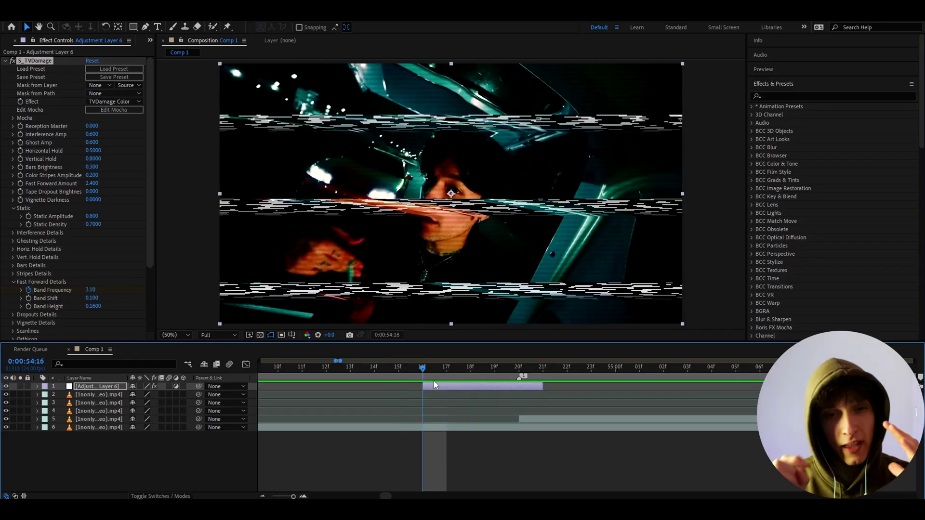
pyautogui.press('space')
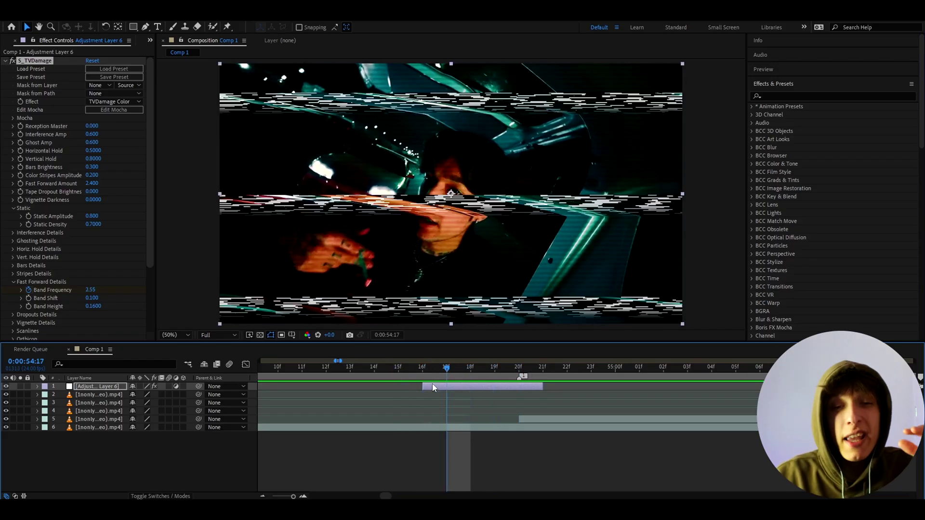
pyautogui.moveTo(447, 370)
pyautogui.mouseDown()
pyautogui.moveTo(482, 373)
pyautogui.moveTo(457, 376)
pyautogui.mouseUp()
pyautogui.press('pagedown')
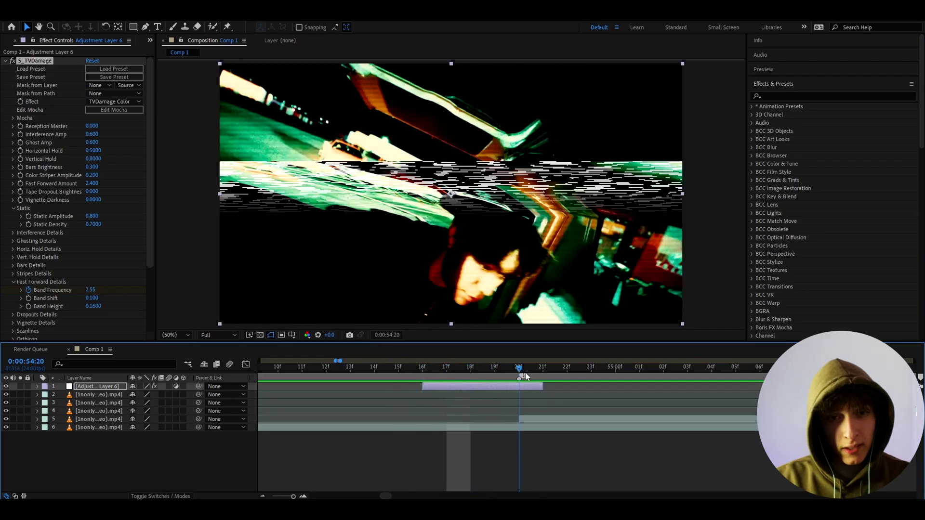
pyautogui.click(426, 377)
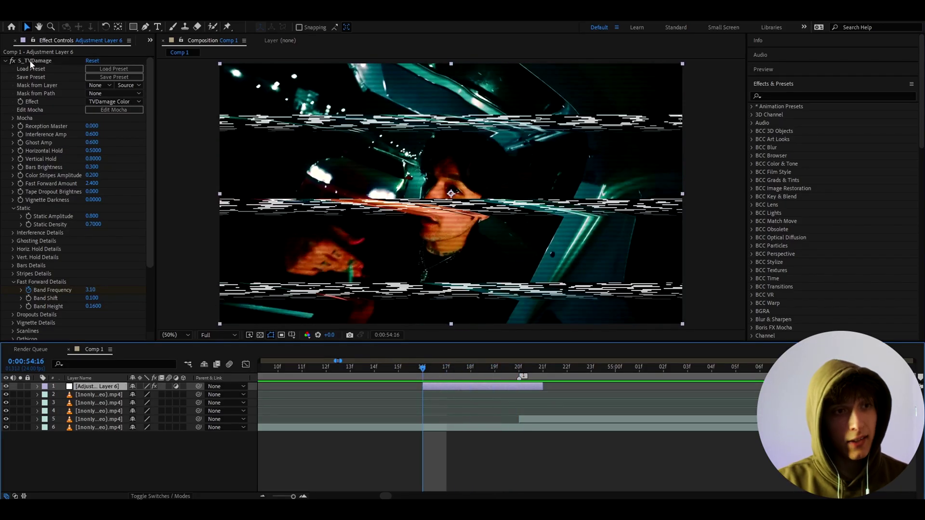
# Step: Apply Motion Tile to the adjustment layer and move it above S_TVDamage in the effect stack
pyautogui.click(31, 61)
pyautogui.click(434, 385)
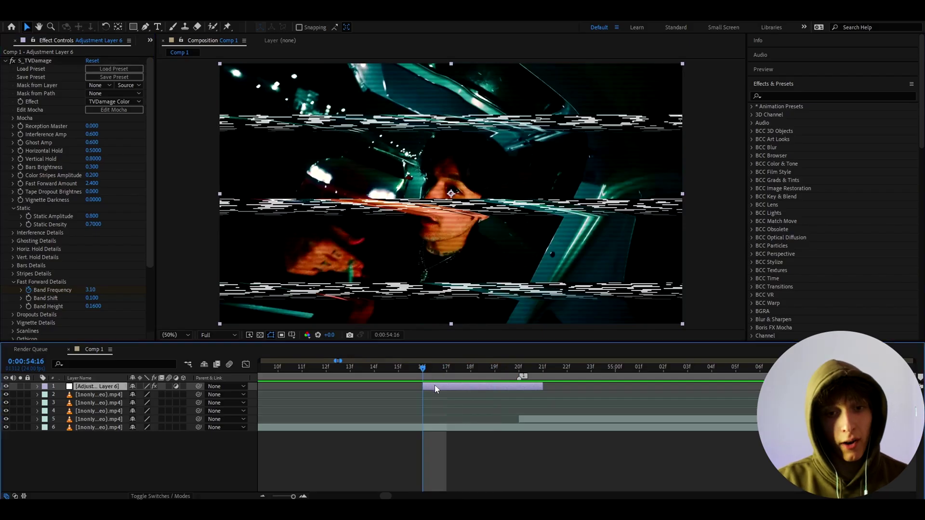
pyautogui.hotkey('ctrl', 'space')
pyautogui.write('motion')
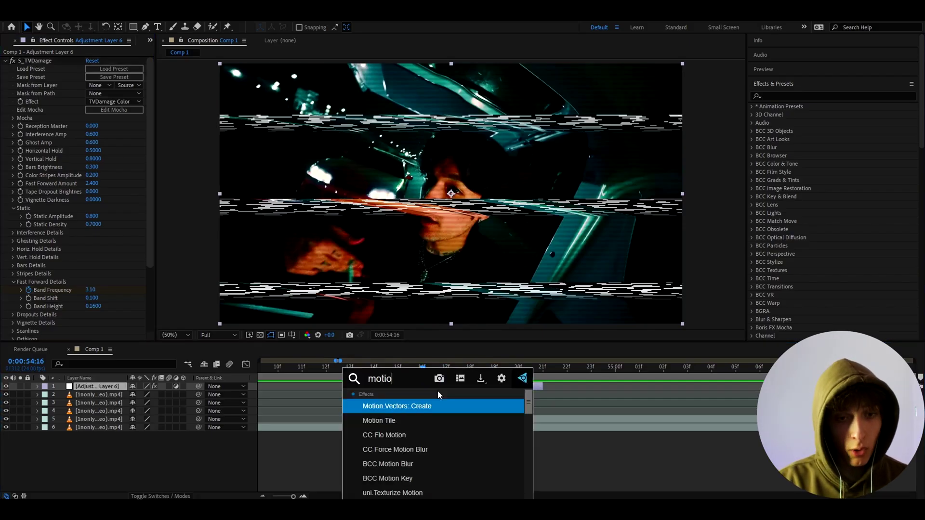
pyautogui.press('Down')
pyautogui.press('Return')
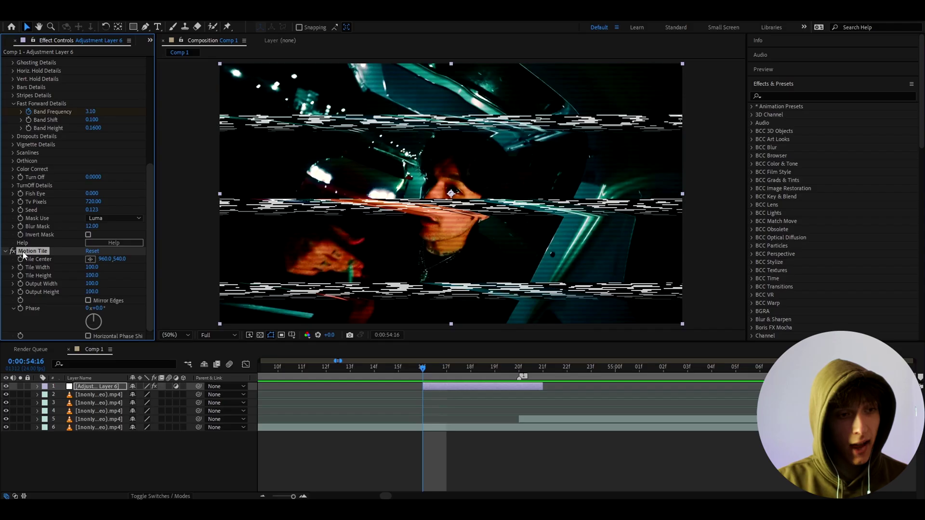
pyautogui.keyDown('ctrl'); pyautogui.click(6, 251); pyautogui.keyUp('ctrl')
pyautogui.moveTo(29, 69); pyautogui.dragTo(28, 61)
pyautogui.click(5, 61)
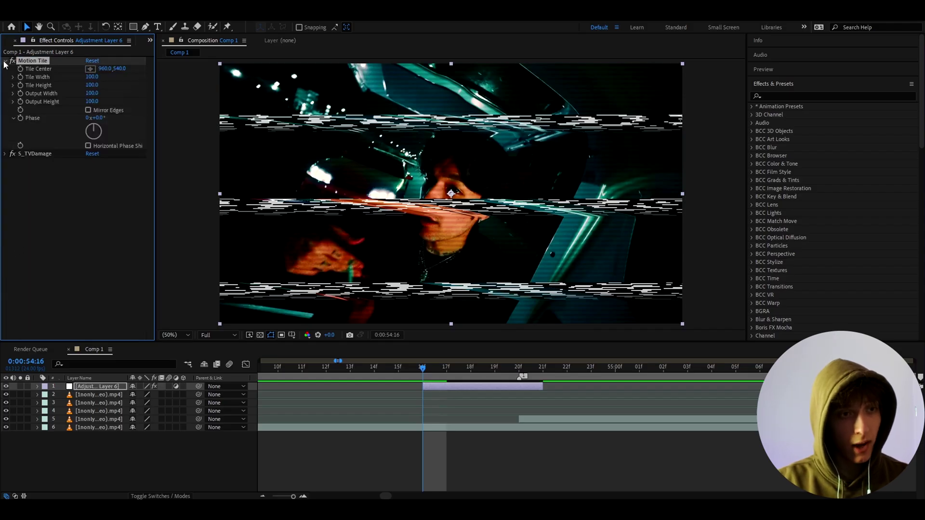
# Step: Set Motion Tile's Output Width to 65
pyautogui.click(94, 93)
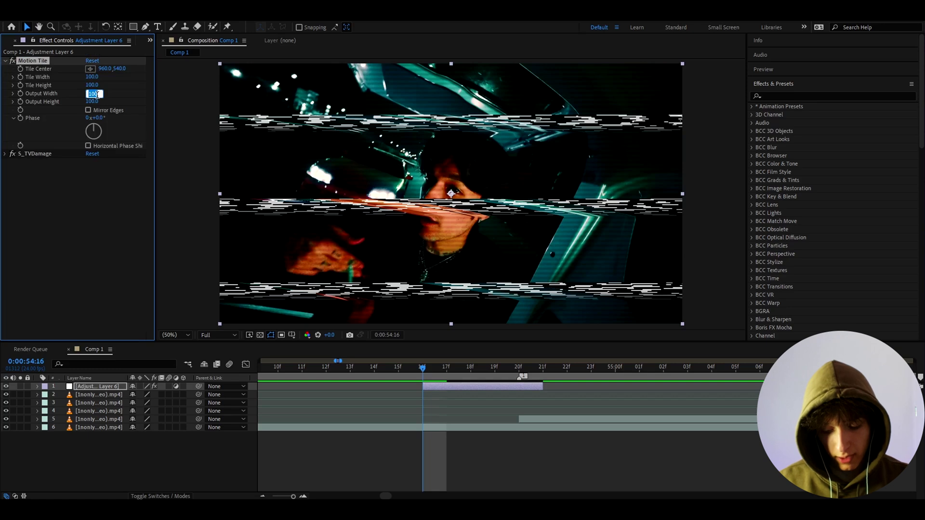
pyautogui.write('65')
pyautogui.press('Return')
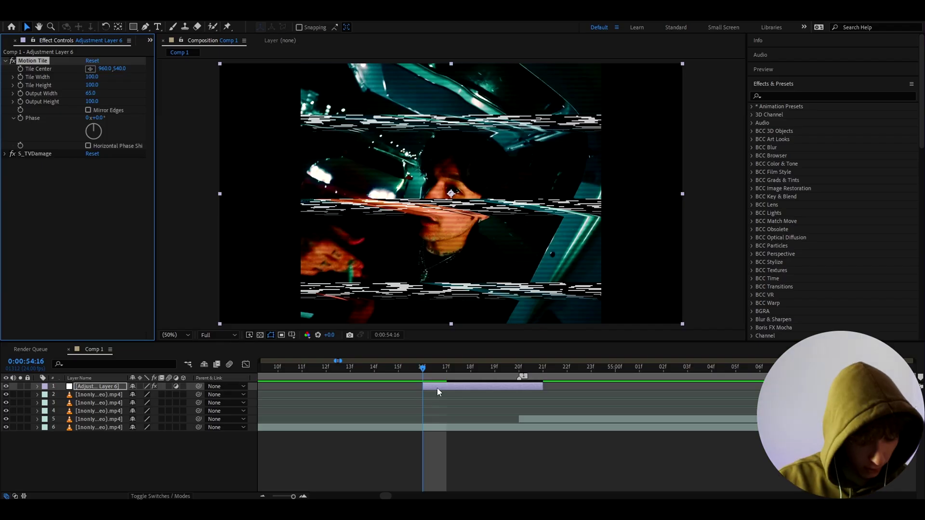
# Step: Apply the Signal effect to the adjustment layer and set its Signal strength to 3
pyautogui.hotkey('ctrl', 'space')
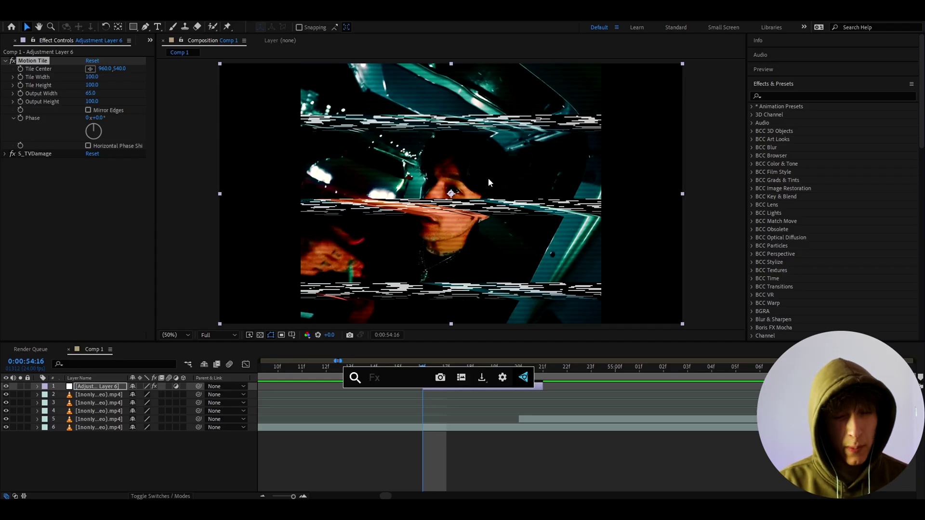
pyautogui.write('sign')
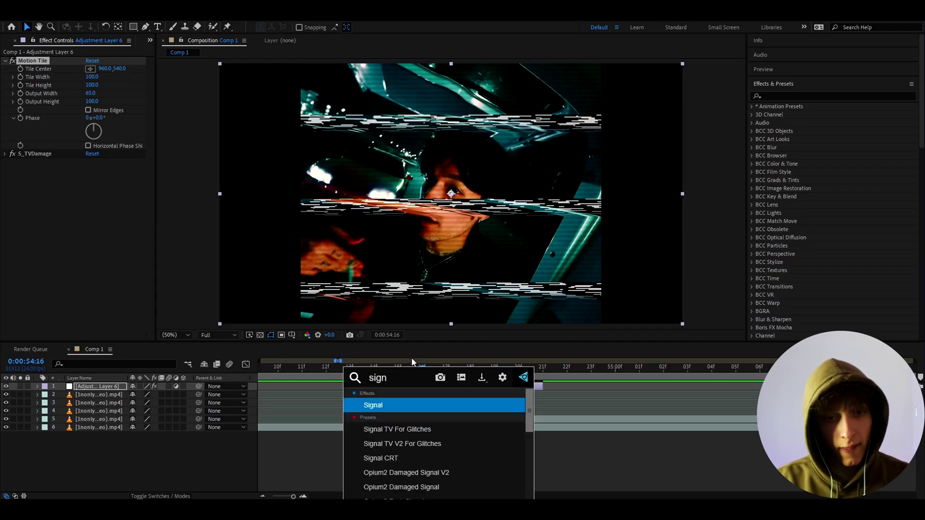
pyautogui.click(373, 405)
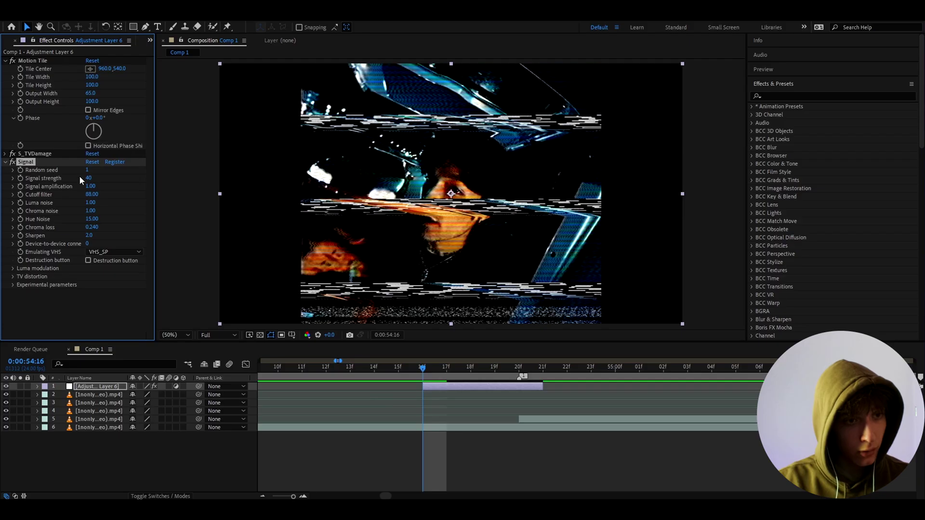
pyautogui.write('3')
pyautogui.press('Return')
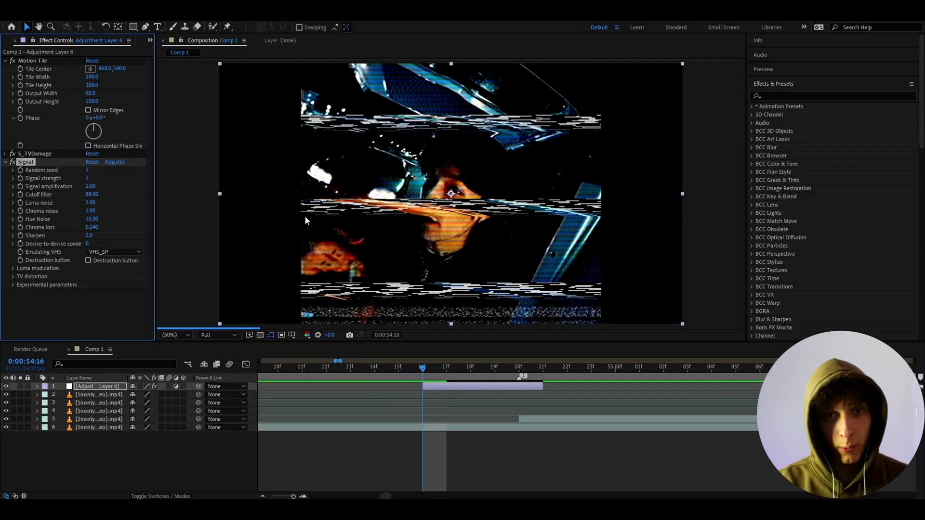
# Step: Inspect the Signal distortion up close, restore the 50% view and set Signal's Hue Noise to 155
pyautogui.press('/')
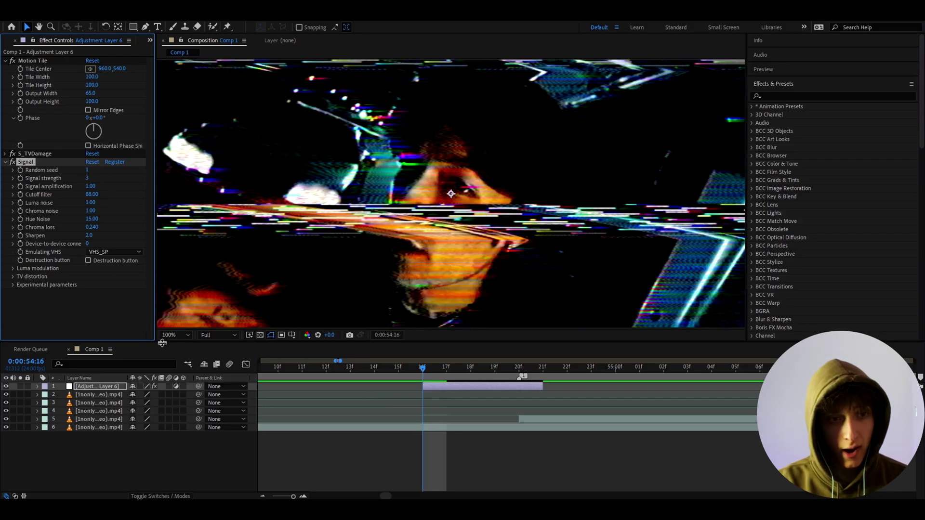
pyautogui.click(176, 335)
pyautogui.click(181, 274)
pyautogui.click(91, 220)
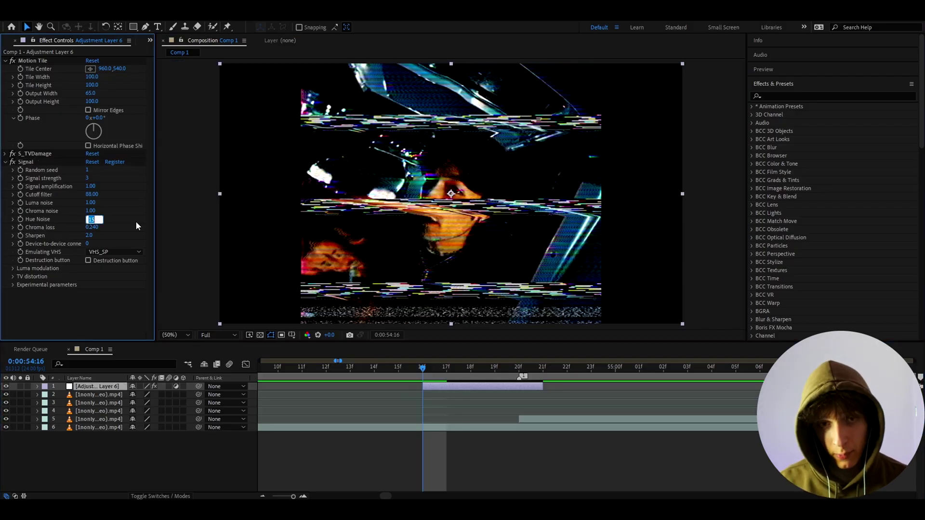
pyautogui.write('155')
pyautogui.press('Return')
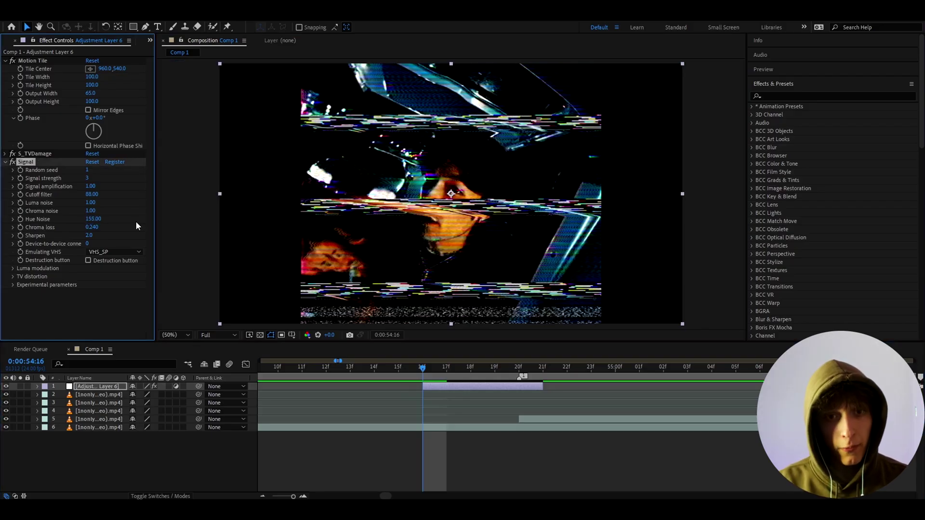
# Step: Set Signal's Chroma loss to 0.73 and scrub the opening frames of the adjustment layer to check it
pyautogui.click(96, 226)
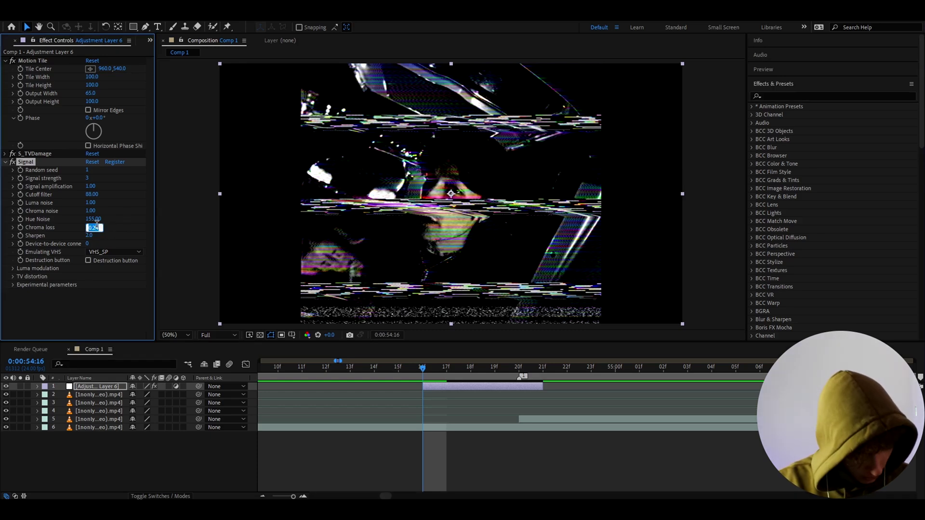
pyautogui.write('0.73')
pyautogui.press('Return')
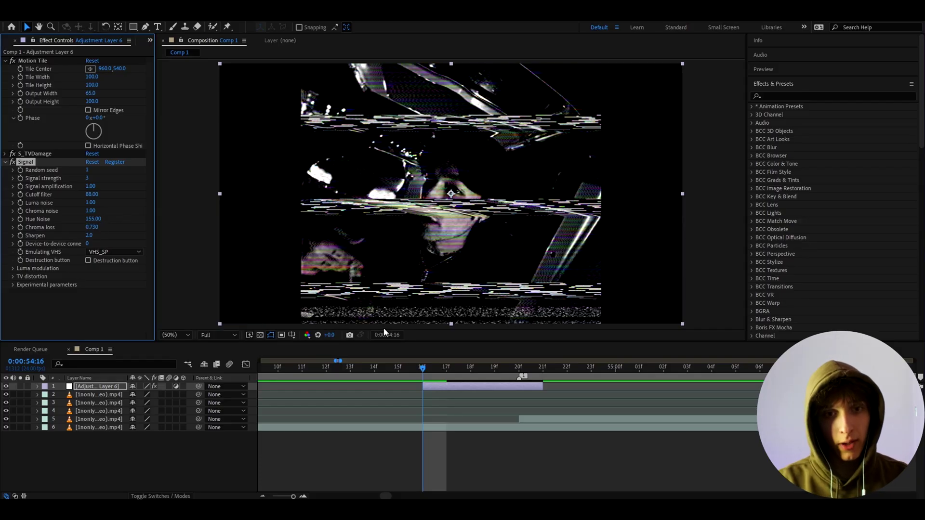
pyautogui.moveTo(430, 369)
pyautogui.mouseDown()
pyautogui.moveTo(464, 334)
pyautogui.moveTo(461, 364)
pyautogui.moveTo(426, 379)
pyautogui.mouseUp()
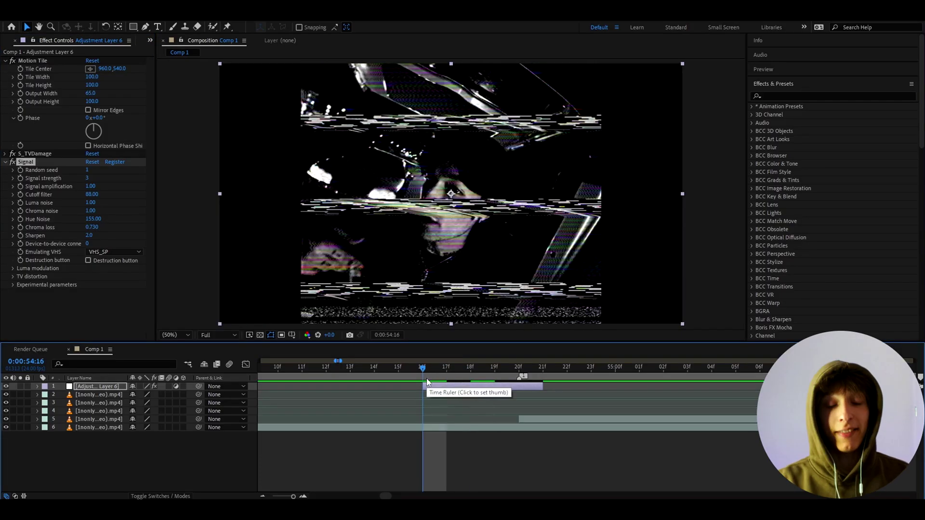
pyautogui.moveTo(447, 369)
pyautogui.mouseDown()
pyautogui.moveTo(475, 369)
pyautogui.moveTo(433, 370)
pyautogui.mouseUp()
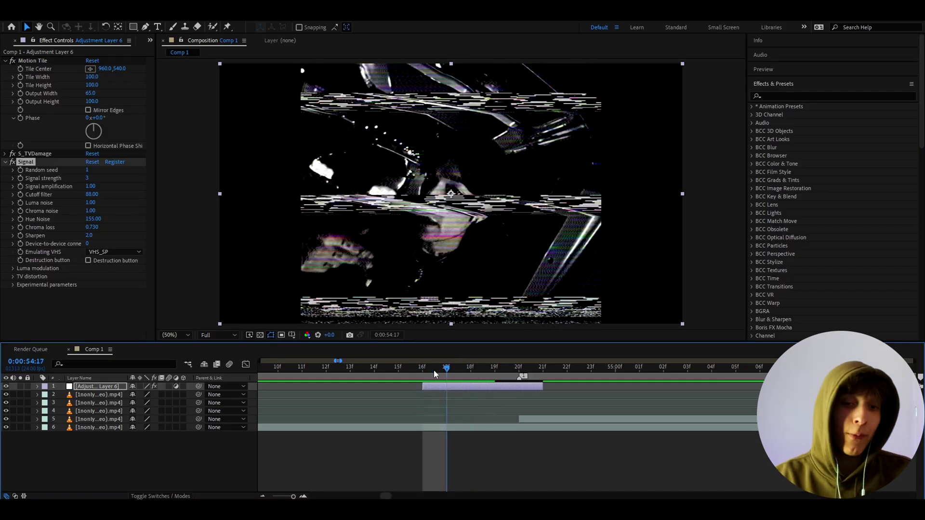
# Step: Turn off Tape Errors in Signal's Luma modulation settings
pyautogui.click(11, 269)
pyautogui.scroll(-1, 16, 273)
pyautogui.click(89, 254)
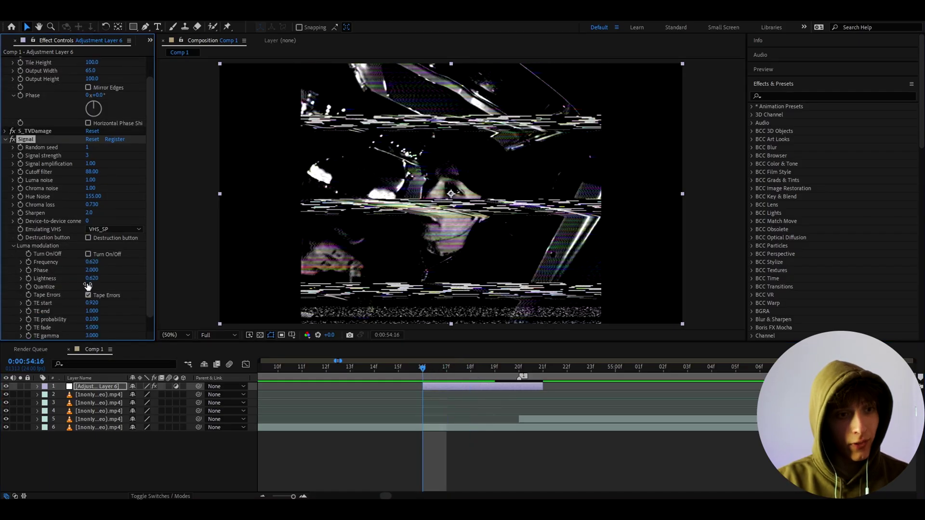
pyautogui.click(88, 295)
pyautogui.moveTo(413, 369)
pyautogui.mouseDown()
pyautogui.moveTo(403, 370)
pyautogui.moveTo(429, 369)
pyautogui.mouseUp()
# Step: Apply the Transform effect to the adjustment layer and set its Scale to 117
pyautogui.hotkey('ctrl', 'space')
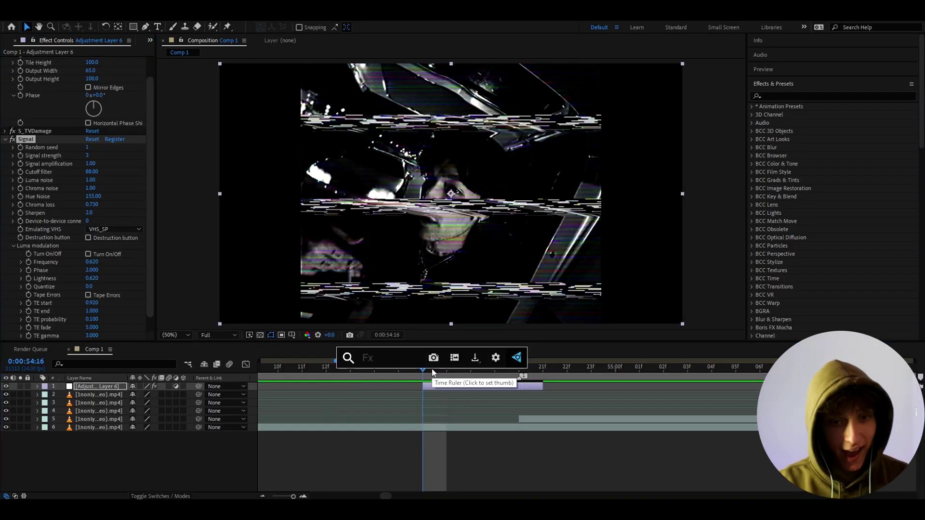
pyautogui.write('tra')
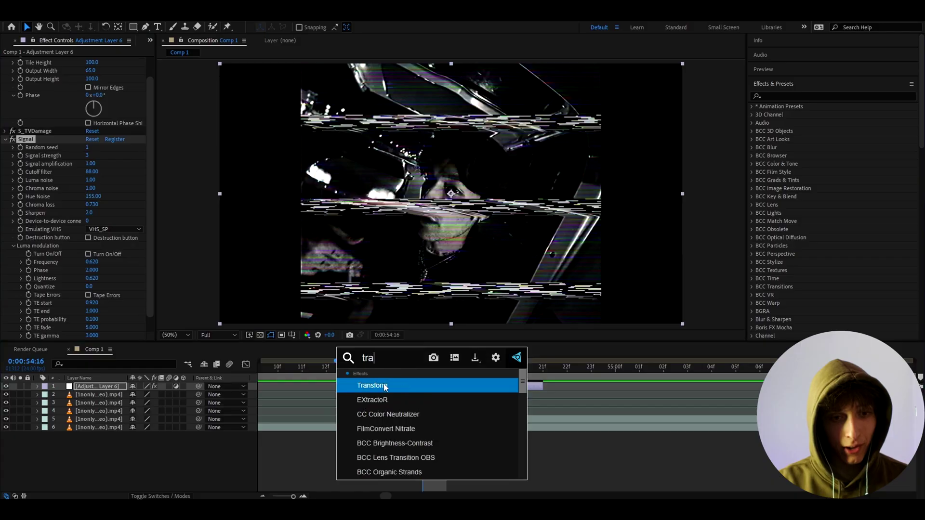
pyautogui.press('Return')
pyautogui.click(89, 231)
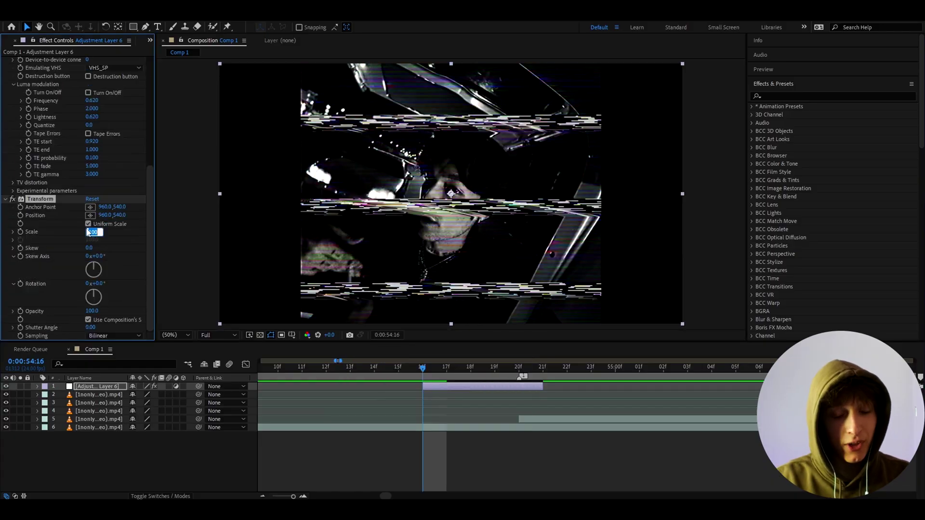
pyautogui.write('1')
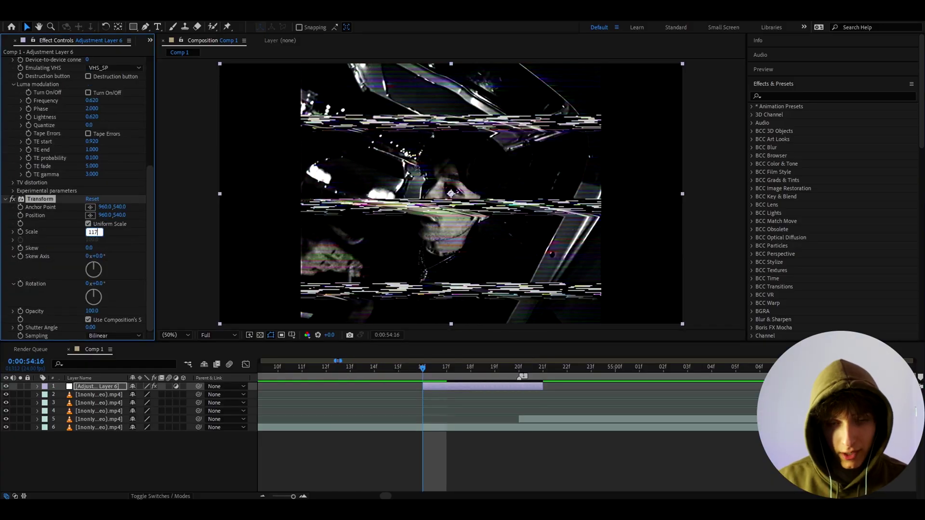
pyautogui.write('17')
pyautogui.press('Return')
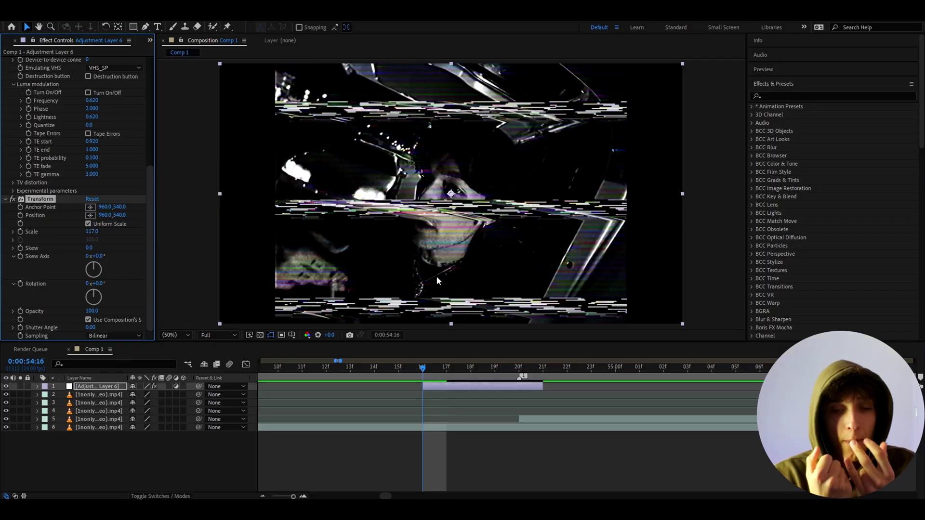
# Step: Add Fast Box Blur to the adjustment layer with a Blur Radius of 3
pyautogui.hotkey('ctrl', 'space')
pyautogui.write('fas')
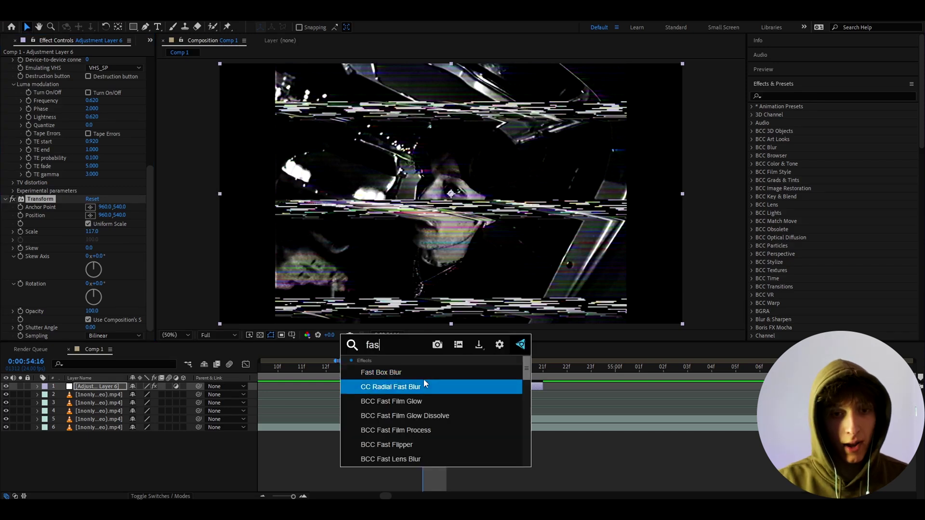
pyautogui.click(381, 372)
pyautogui.click(89, 311)
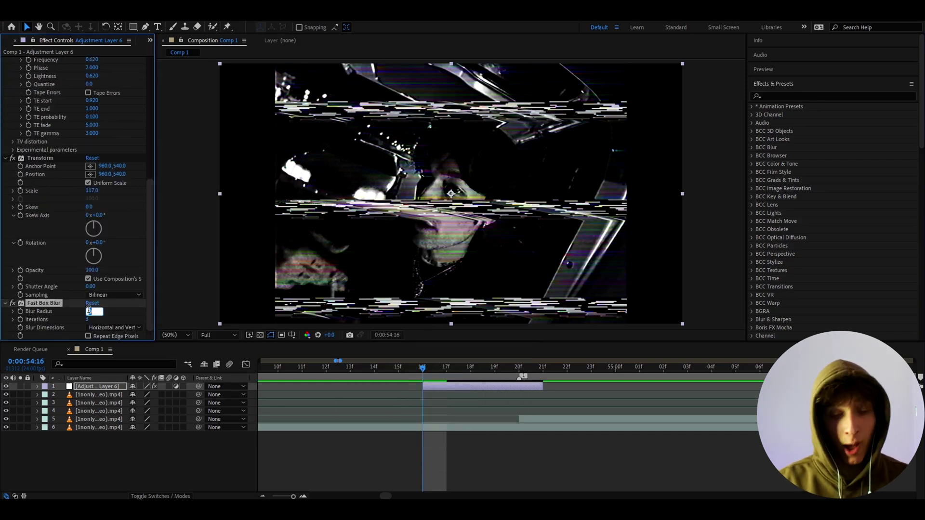
pyautogui.write('3')
pyautogui.press('Return')
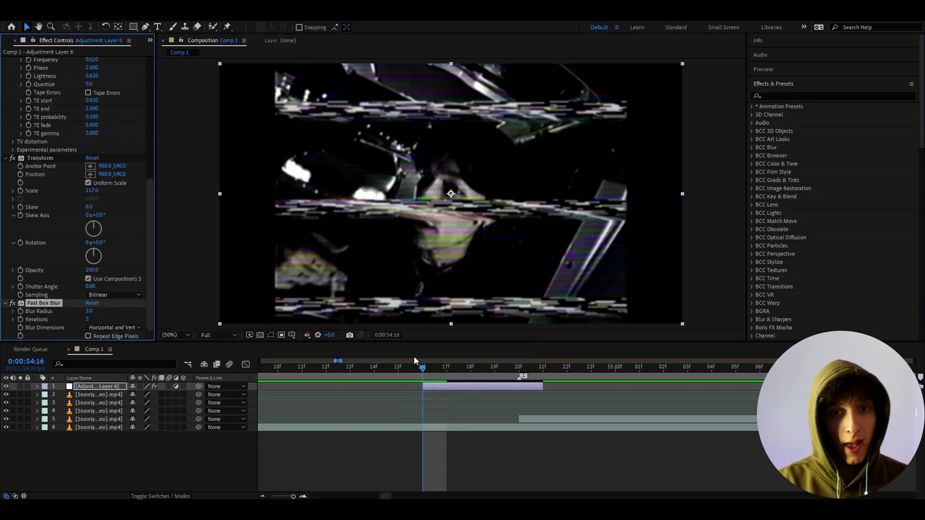
# Step: Add Unsharp Mask to the adjustment layer with Amount 200 and Radius 5
pyautogui.hotkey('ctrl', 'space')
pyautogui.write('unsh')
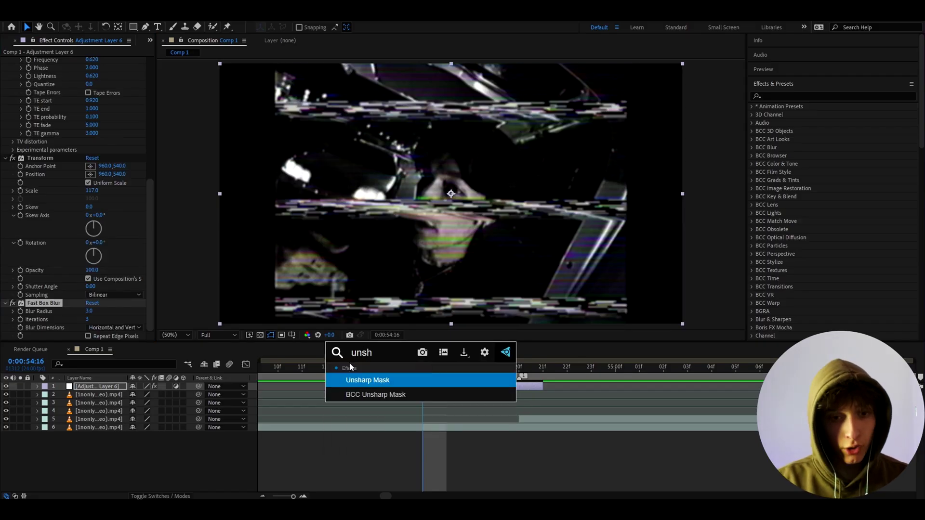
pyautogui.click(359, 378)
pyautogui.click(90, 319)
pyautogui.write('200')
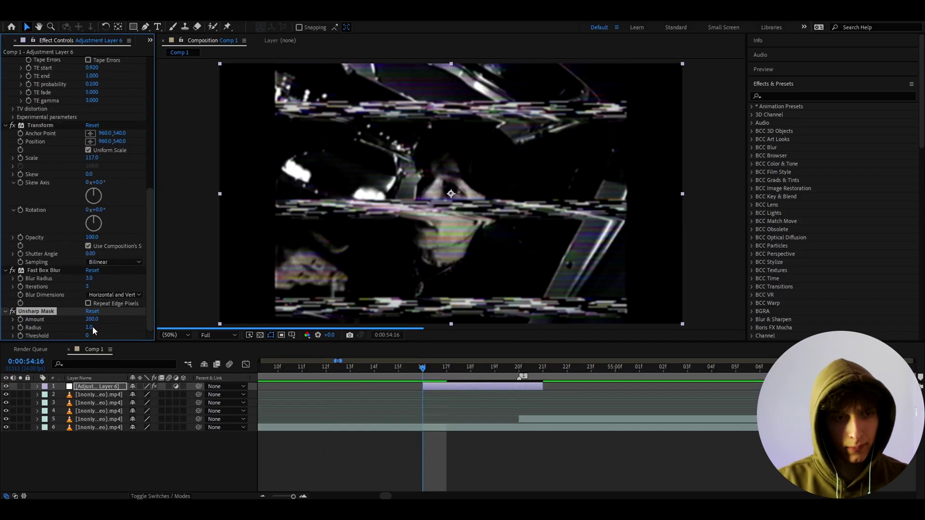
pyautogui.click(91, 327)
pyautogui.write('5')
pyautogui.press('Return')
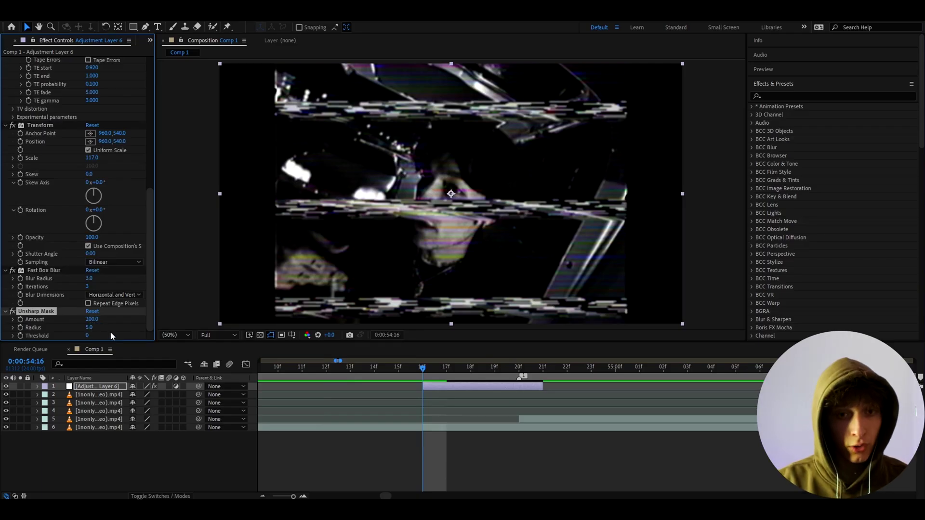
# Step: Apply the Exposure effect to the adjustment layer with a master Exposure of 2, and scrub its first frames
pyautogui.hotkey('ctrl', 'space')
pyautogui.write('expos')
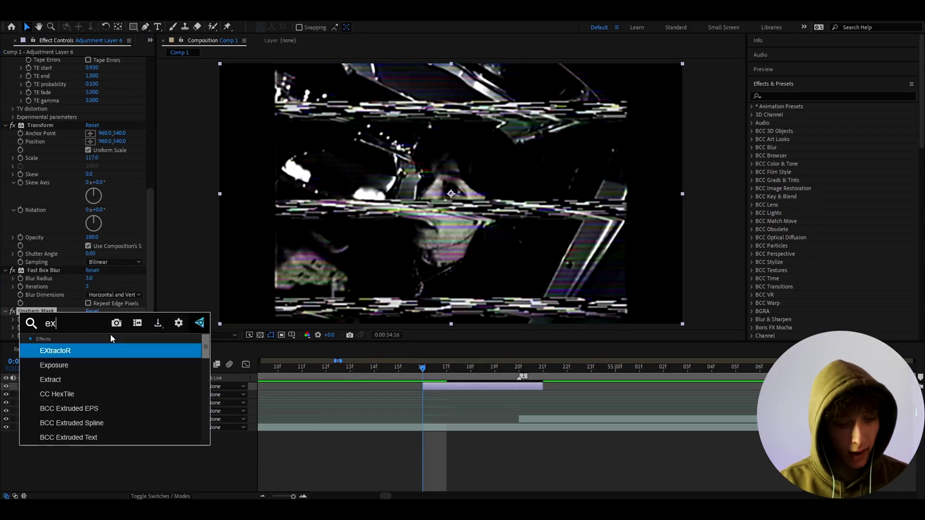
pyautogui.press('Return')
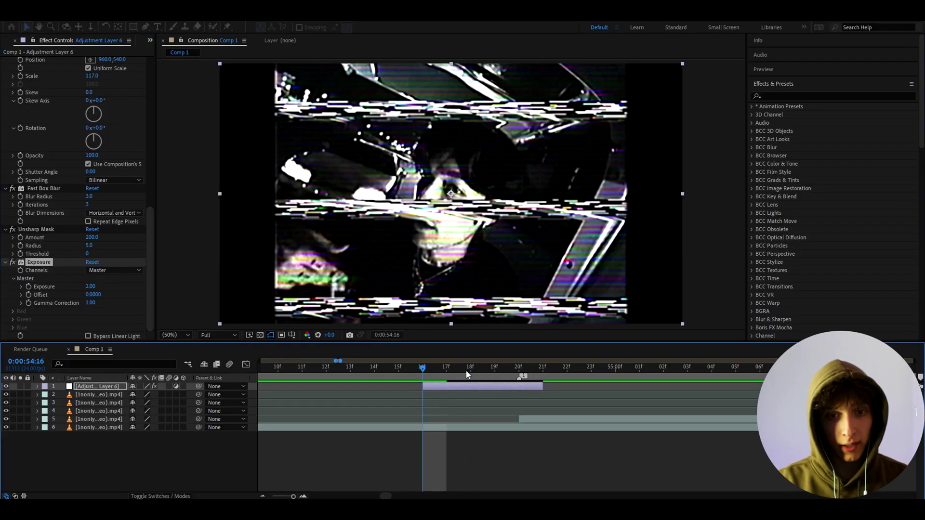
pyautogui.click(461, 370)
pyautogui.moveTo(446, 368); pyautogui.dragTo(423, 373)
# Step: Turn on keyframing for S_TVDamage's Band Shift at the adjustment layer's first frame, 0:00:54:16
pyautogui.rightClick(32, 153)
pyautogui.click(19, 158)
pyautogui.scroll(3, 18, 160)
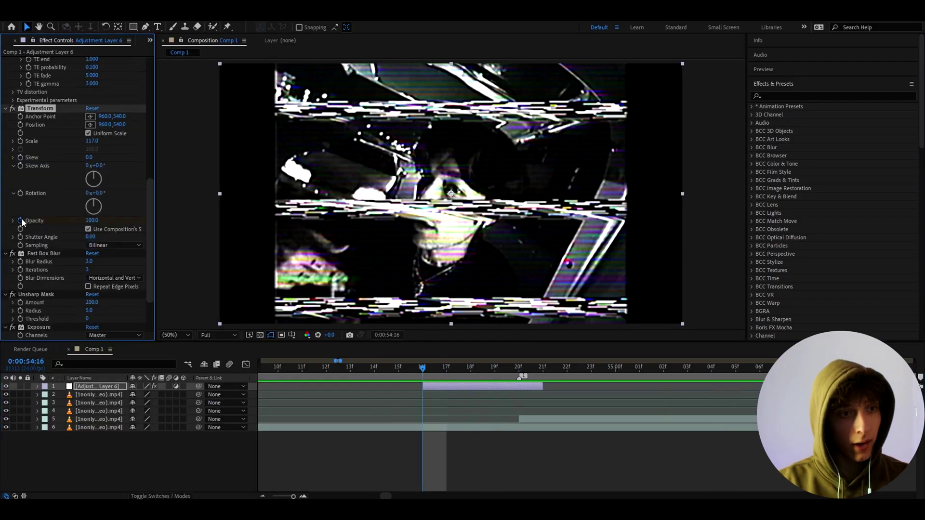
pyautogui.scroll(12, 48, 193)
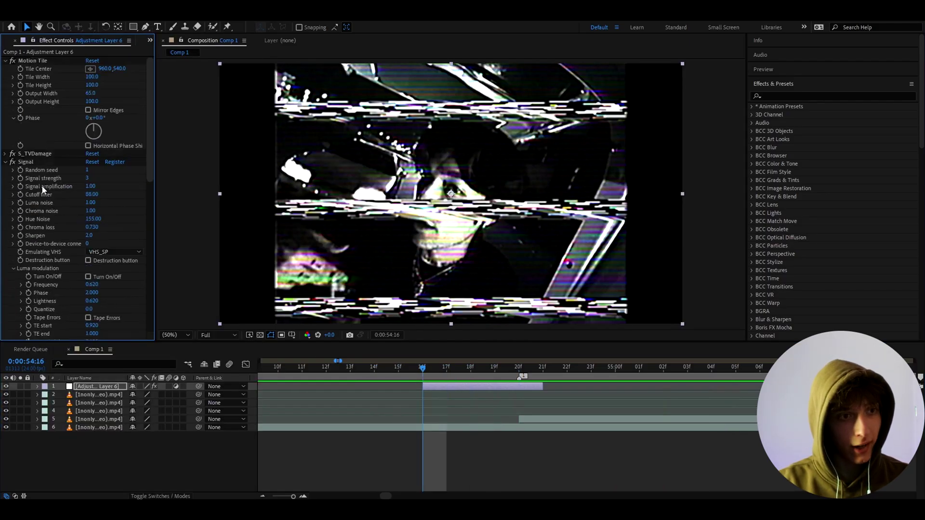
pyautogui.click(5, 154)
pyautogui.scroll(-4, 11, 171)
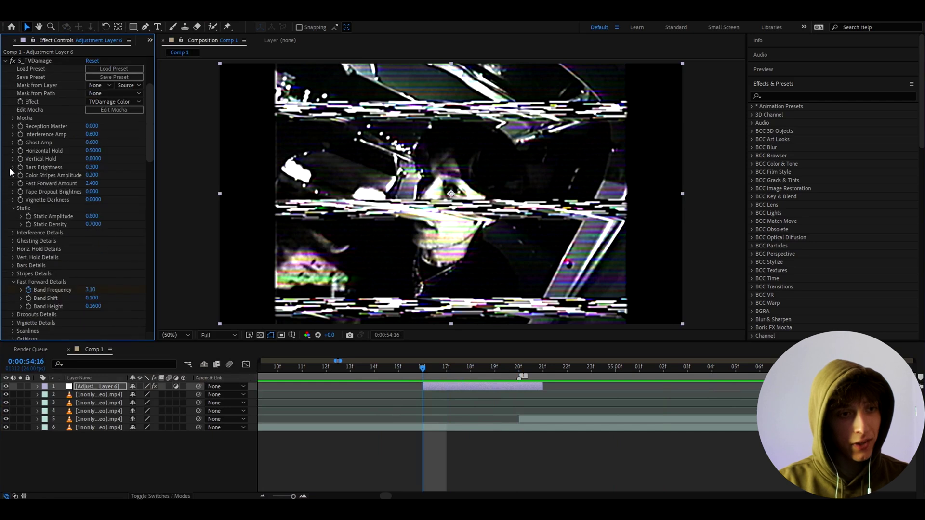
pyautogui.click(31, 304)
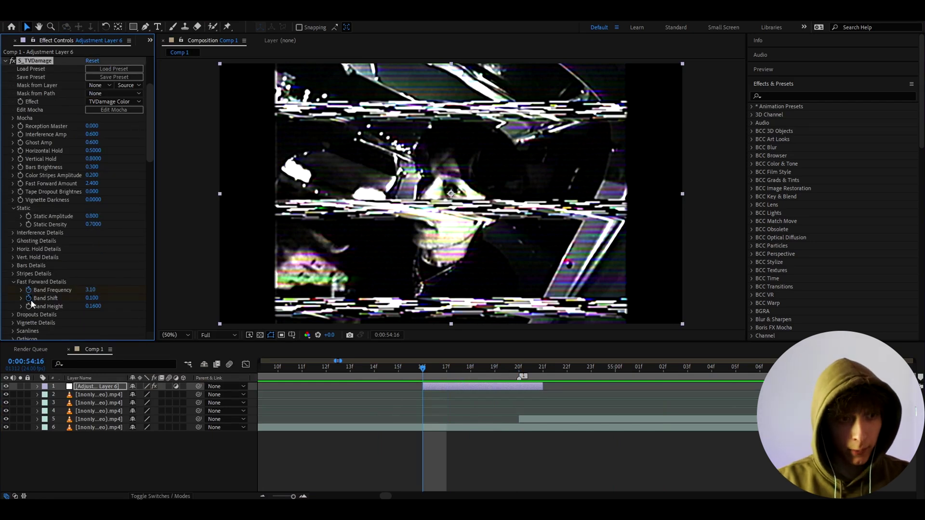
# Step: Keyframe Band Shift at 0.3 on frame 0:00:54:18 and at 0.63 on frame 0:00:54:20
pyautogui.moveTo(411, 374); pyautogui.dragTo(468, 369)
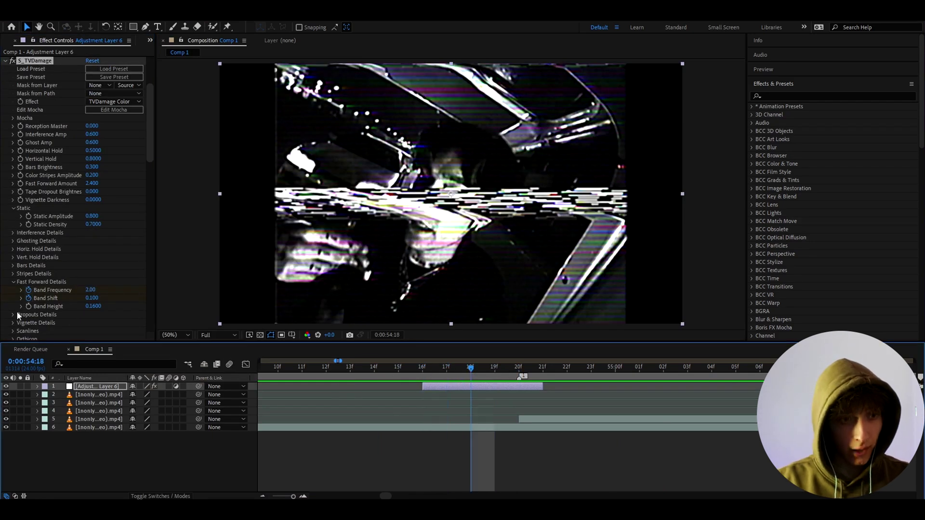
pyautogui.moveTo(95, 300); pyautogui.dragTo(102, 297)
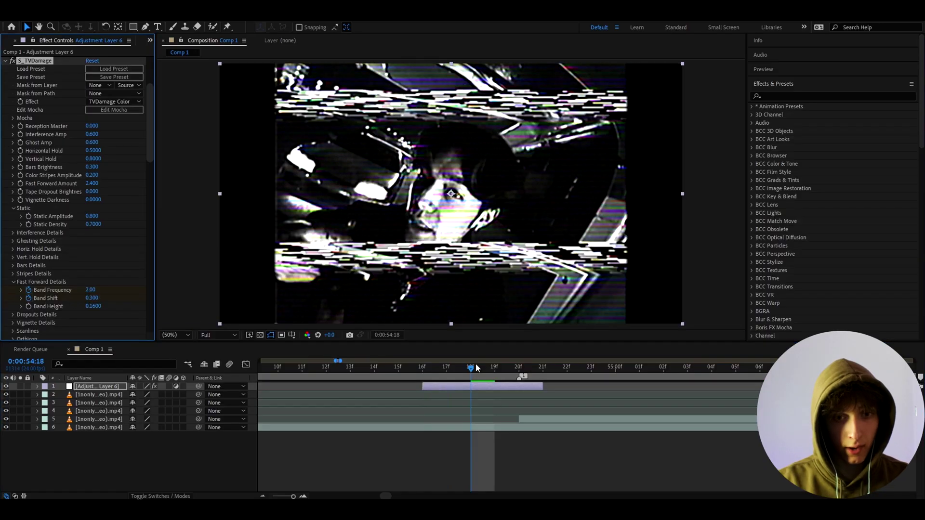
pyautogui.moveTo(470, 368); pyautogui.dragTo(511, 368)
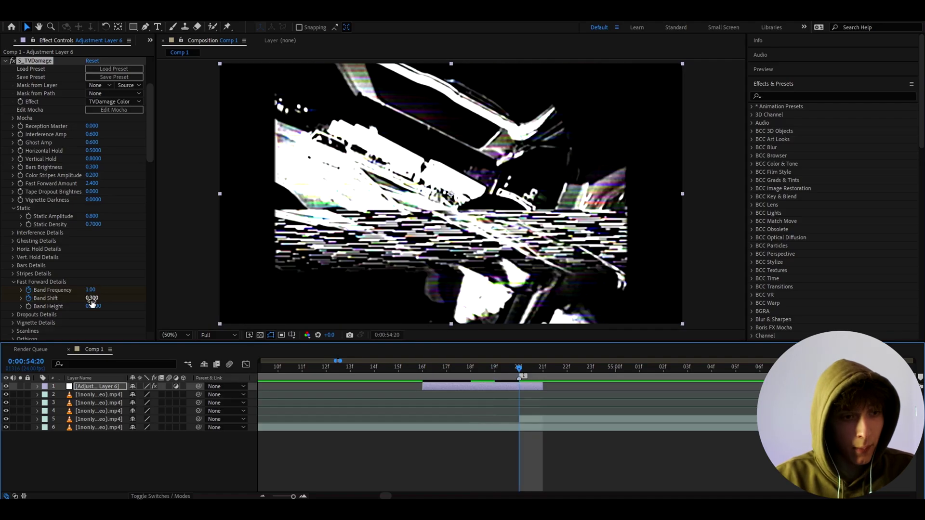
pyautogui.moveTo(93, 301)
pyautogui.mouseDown()
pyautogui.moveTo(110, 297)
pyautogui.moveTo(90, 302)
pyautogui.mouseUp()
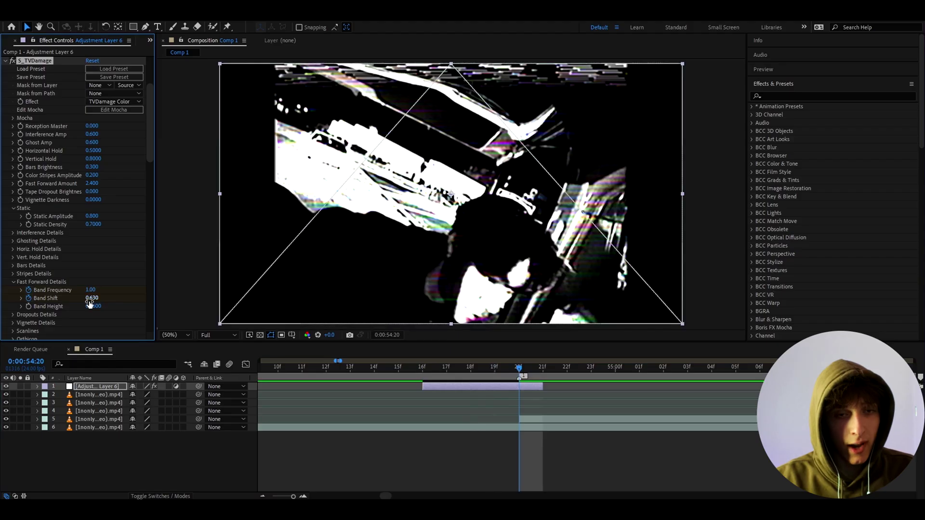
# Step: Review the transition frame by frame and change the Band Shift keyframe at 0:00:54:20 to 0.2
pyautogui.click(495, 384)
pyautogui.press('pageup')
pyautogui.press('pageup')
pyautogui.press('pageup')
pyautogui.press('pageup')
pyautogui.press('pagedown')
pyautogui.press('pagedown')
pyautogui.press('pagedown')
pyautogui.press('pagedown')
pyautogui.click(94, 299)
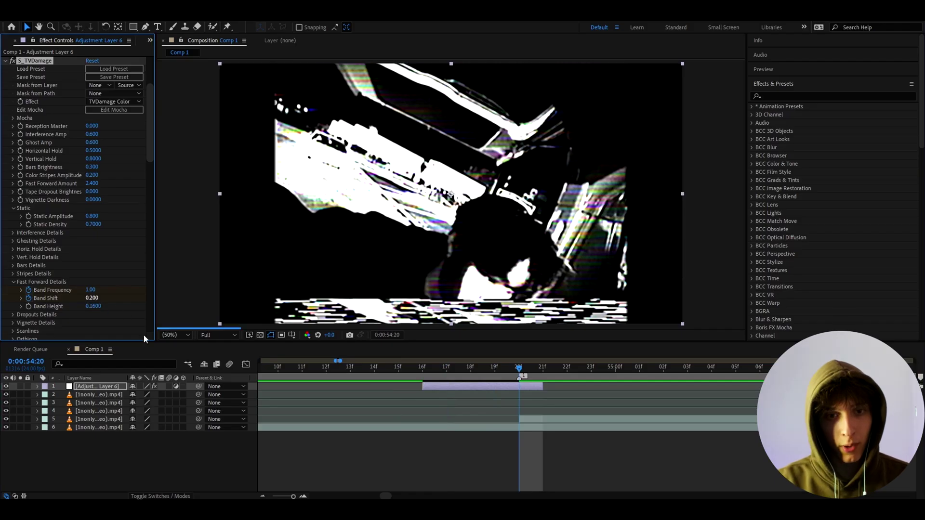
pyautogui.press('Return')
# Step: Scrub and play back the glitch transition from 0:00:54:13 to review the animated bands
pyautogui.click(494, 368)
pyautogui.click(452, 377)
pyautogui.click(433, 377)
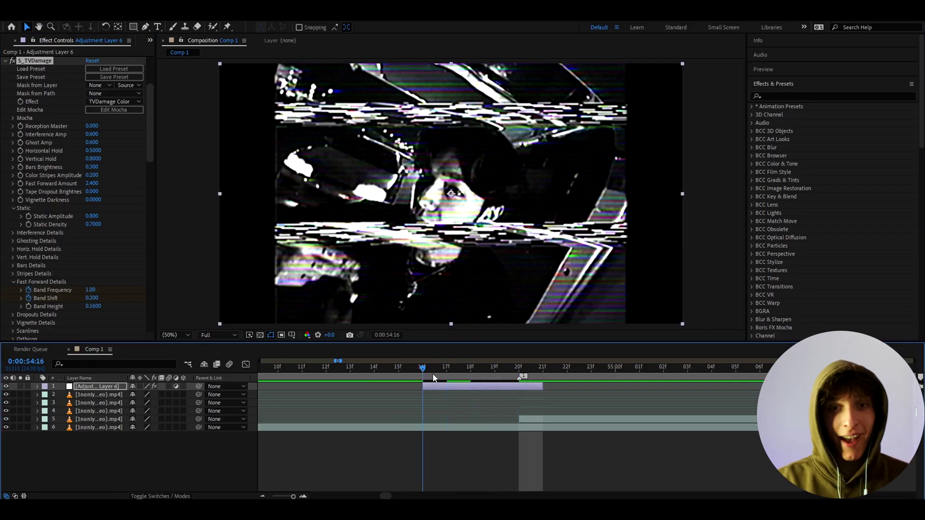
pyautogui.moveTo(433, 374); pyautogui.dragTo(349, 391)
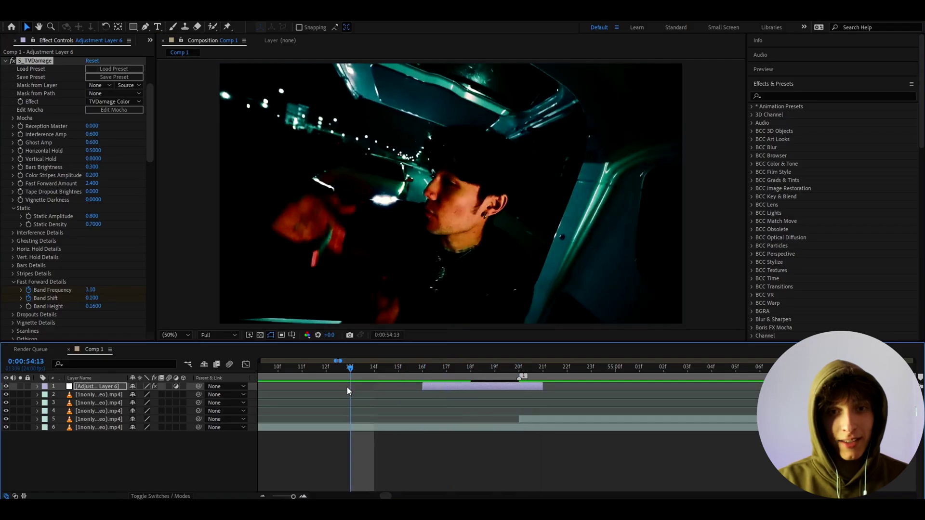
pyautogui.press('space')
pyautogui.scroll(-2, 395, 381)
pyautogui.moveTo(410, 377); pyautogui.dragTo(388, 375)
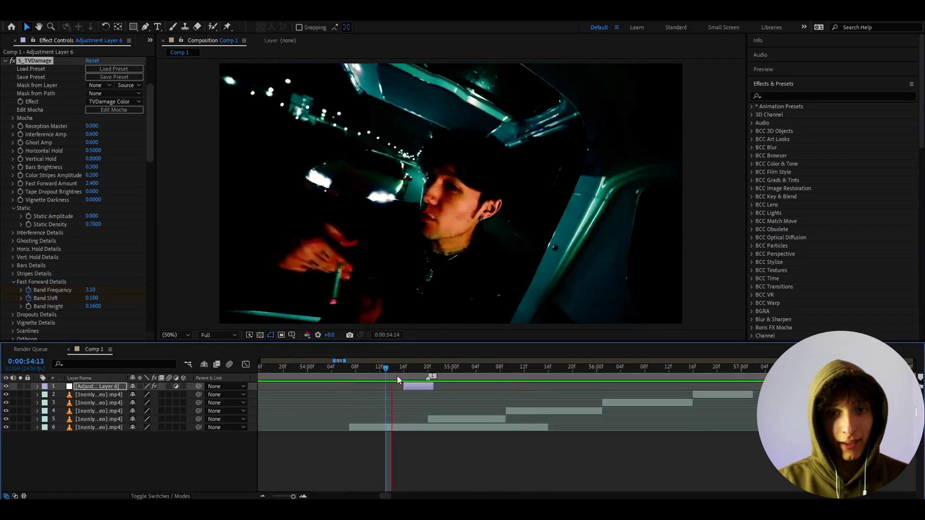
pyautogui.click(397, 375)
pyautogui.scroll(3, 400, 385)
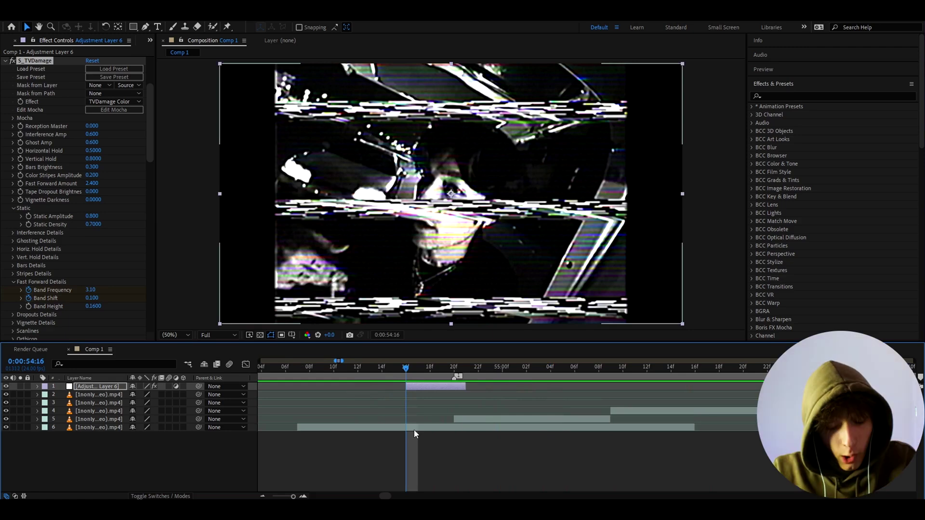
# Step: Split the outgoing clip on the lowest layer at 0:00:54:16, where the adjustment layer starts
pyautogui.click(413, 427)
pyautogui.scroll(-3, 406, 402)
pyautogui.moveTo(399, 372)
pyautogui.mouseDown()
pyautogui.moveTo(349, 374)
pyautogui.moveTo(423, 378)
pyautogui.moveTo(406, 375)
pyautogui.mouseUp()
pyautogui.press('space')
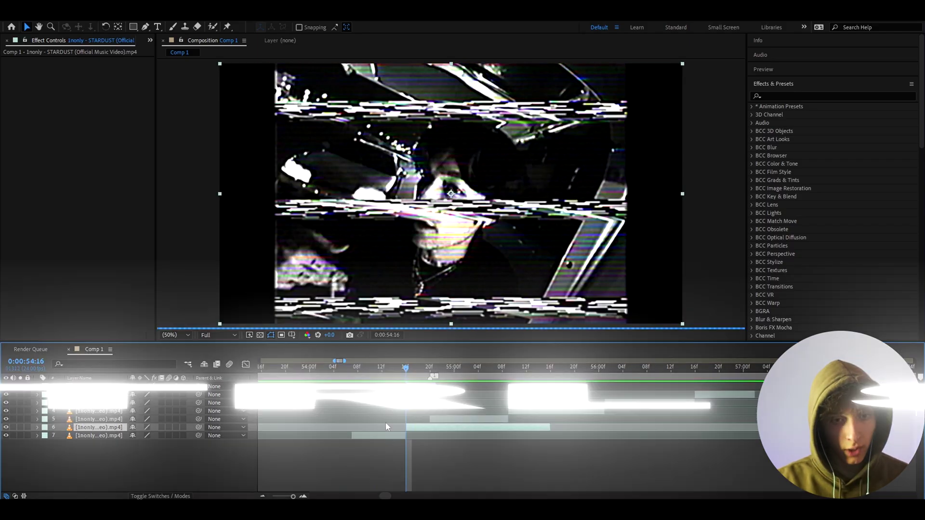
pyautogui.hotkey('ctrl', 'shift', 'd')
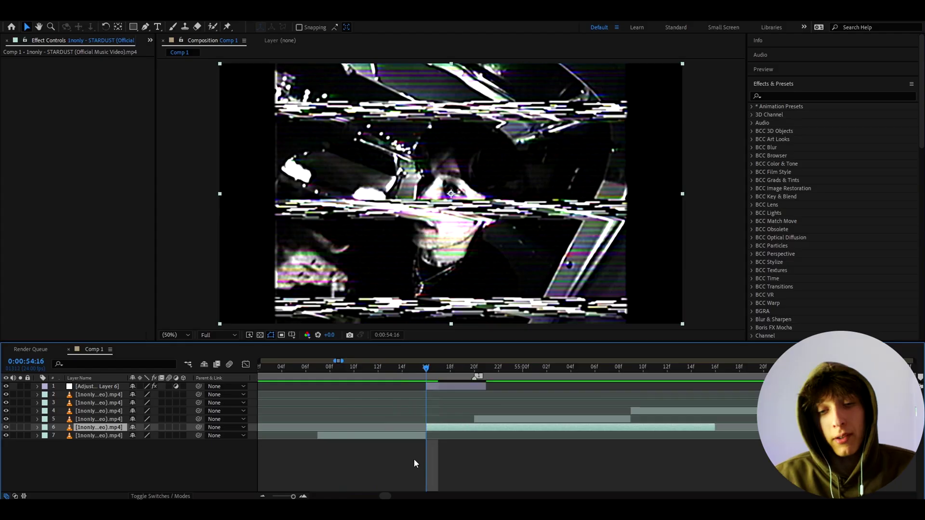
# Step: Time-remap the split clip, add a keyframe at 0:00:55:15, then move that keyframe and the clip's end to 0:00:54:20
pyautogui.hotkey('ctrl', 'alt', 't')
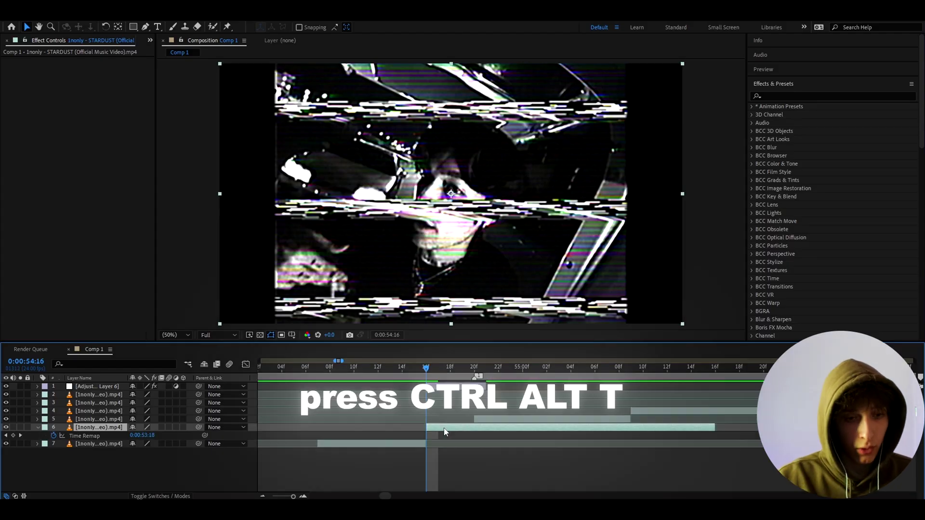
pyautogui.click(699, 369)
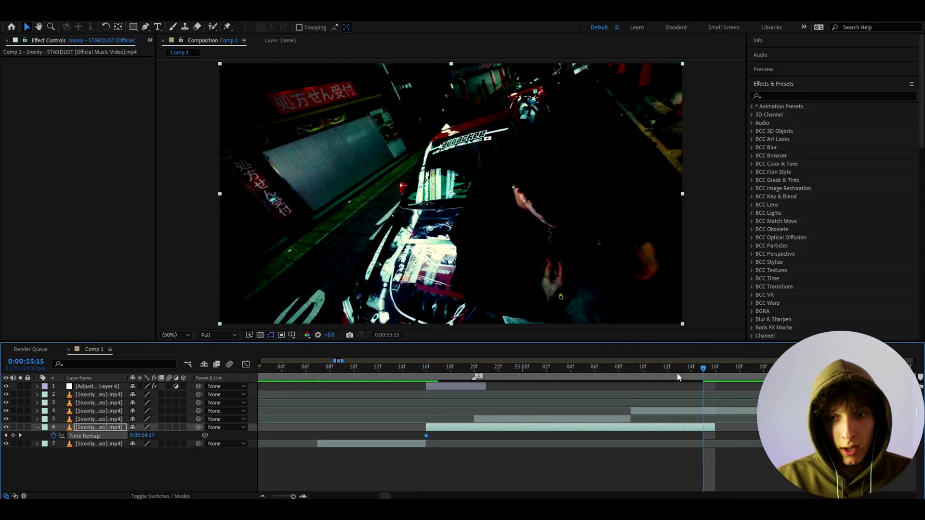
pyautogui.click(13, 436)
pyautogui.moveTo(703, 436); pyautogui.dragTo(474, 444)
pyautogui.moveTo(716, 426); pyautogui.dragTo(474, 427)
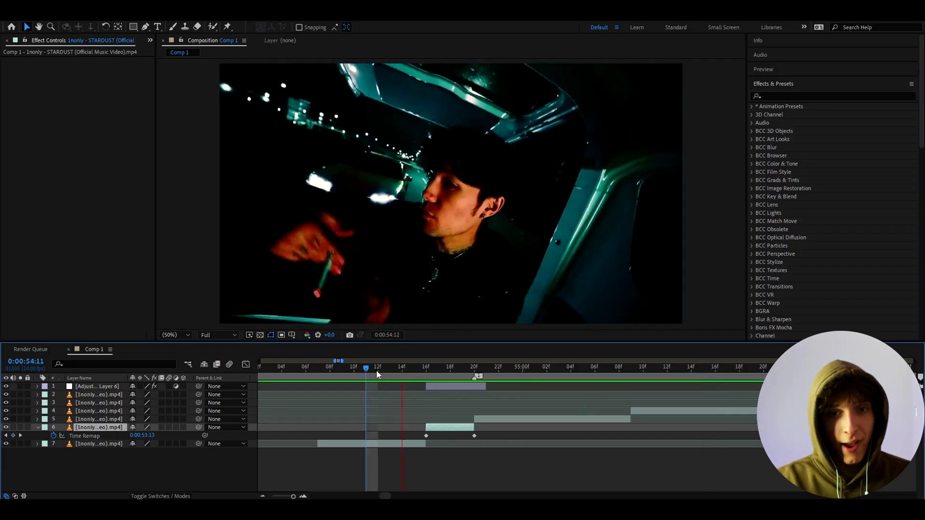
pyautogui.click(433, 375)
pyautogui.moveTo(433, 375); pyautogui.dragTo(536, 420)
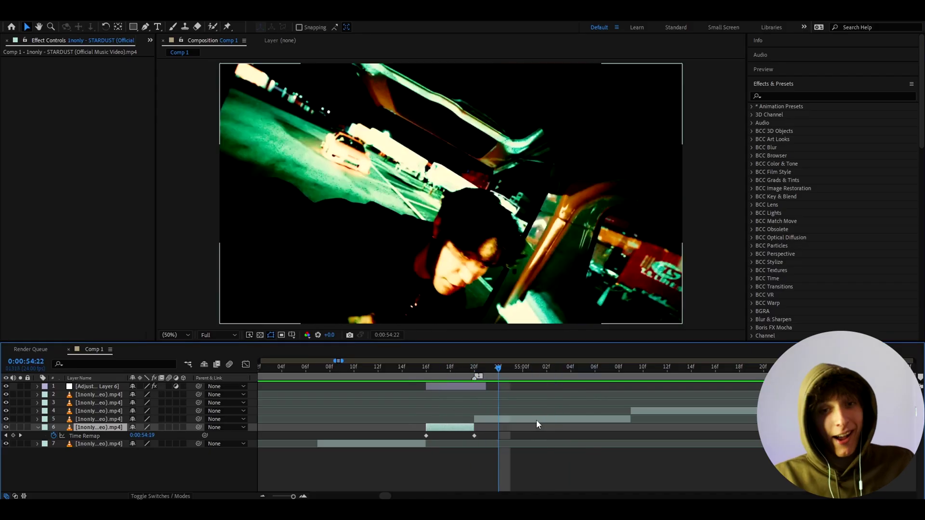
pyautogui.moveTo(490, 374); pyautogui.dragTo(621, 383)
# Step: Duplicate the glitch adjustment layer and move the copy over the next clip cut, starting at 0:00:55:05
pyautogui.click(643, 411)
pyautogui.click(465, 389)
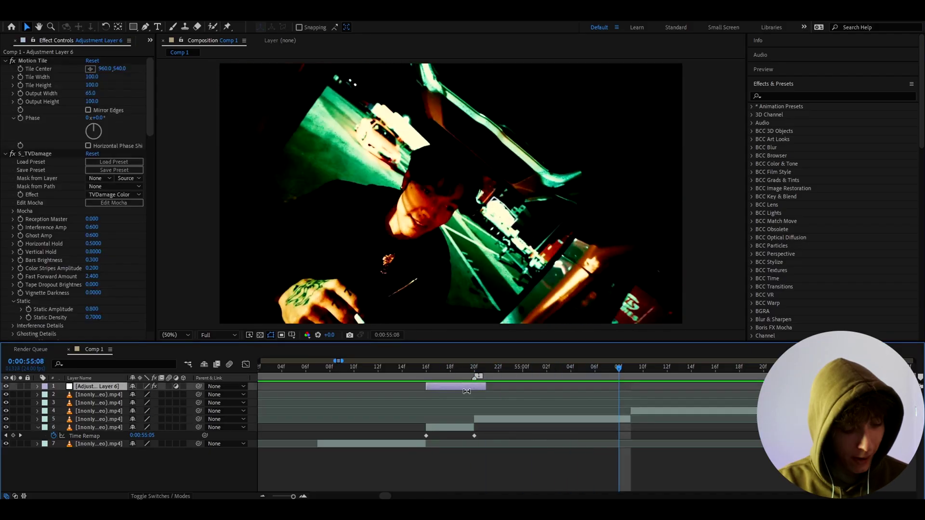
pyautogui.hotkey('ctrl', 'd')
pyautogui.moveTo(476, 394); pyautogui.dragTo(669, 391)
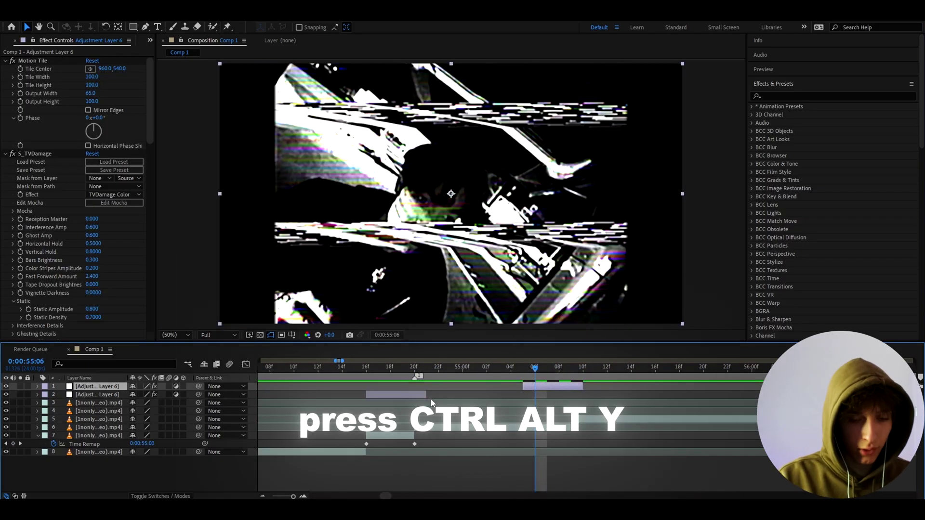
# Step: Add a new adjustment layer beneath the duplicated glitch layer and split it at 0:00:55:06, keeping only the later part
pyautogui.hotkey('ctrl', 'alt', 'y')
pyautogui.moveTo(95, 386); pyautogui.dragTo(96, 404)
pyautogui.hotkey('ctrl', 'shift', 'd')
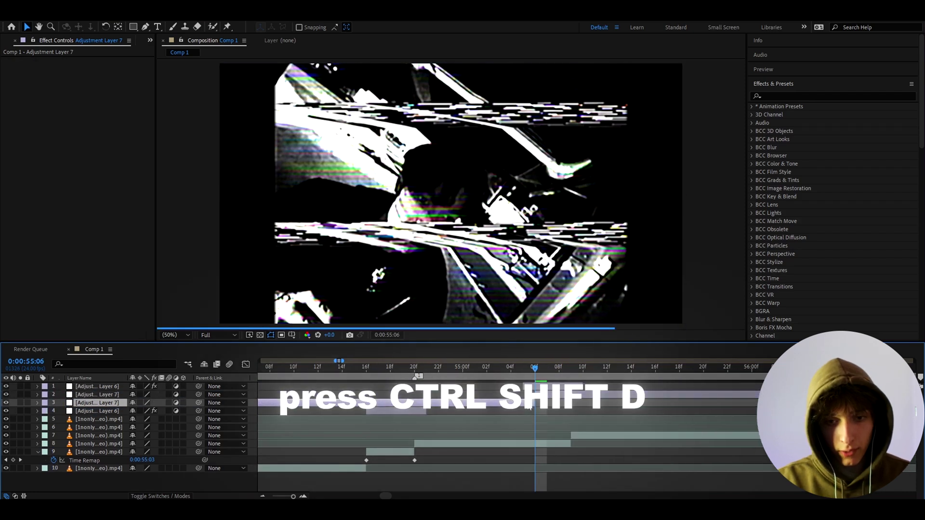
# Step: Apply the Glitch 10 preset from the user's Glitch Presets 24FPS collection to the new adjustment layer
pyautogui.click(751, 106)
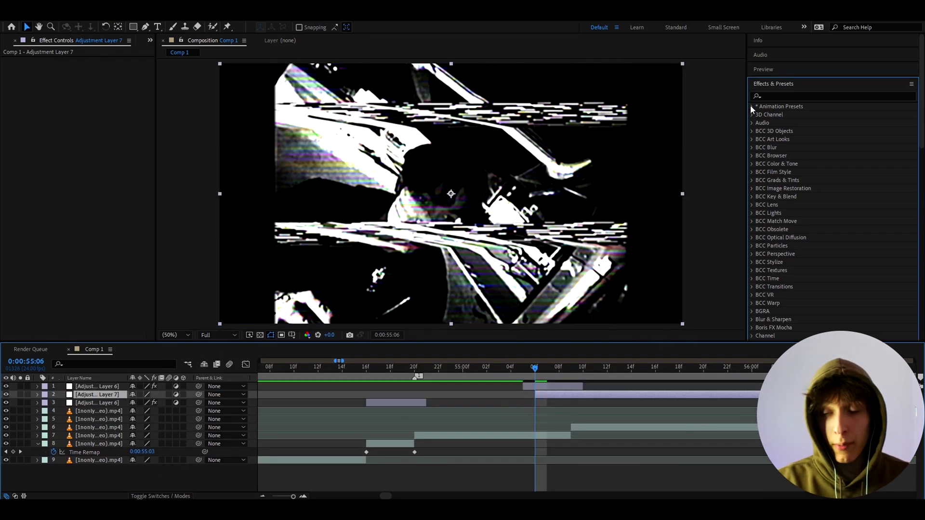
pyautogui.click(760, 122)
pyautogui.click(767, 139)
pyautogui.click(776, 155)
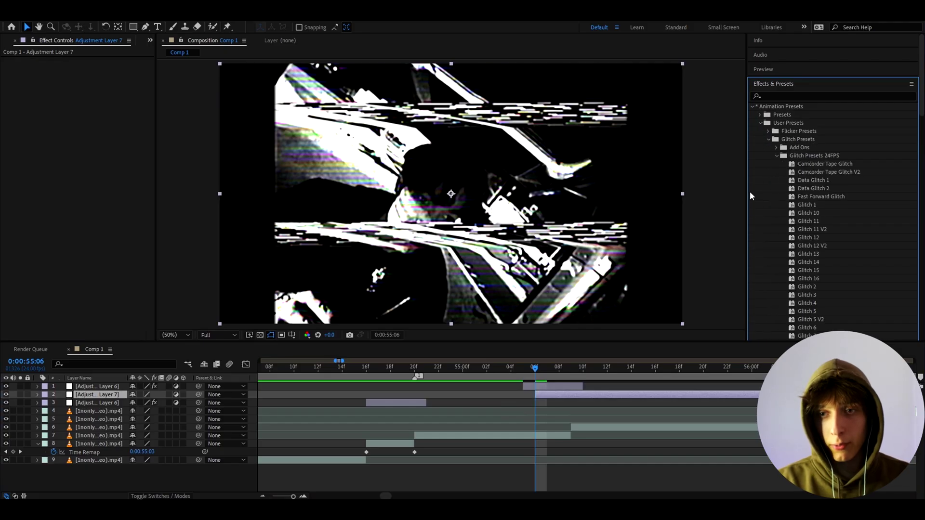
pyautogui.moveTo(747, 193); pyautogui.dragTo(741, 192)
pyautogui.scroll(-2, 791, 190)
pyautogui.click(800, 153)
pyautogui.doubleClick(802, 153)
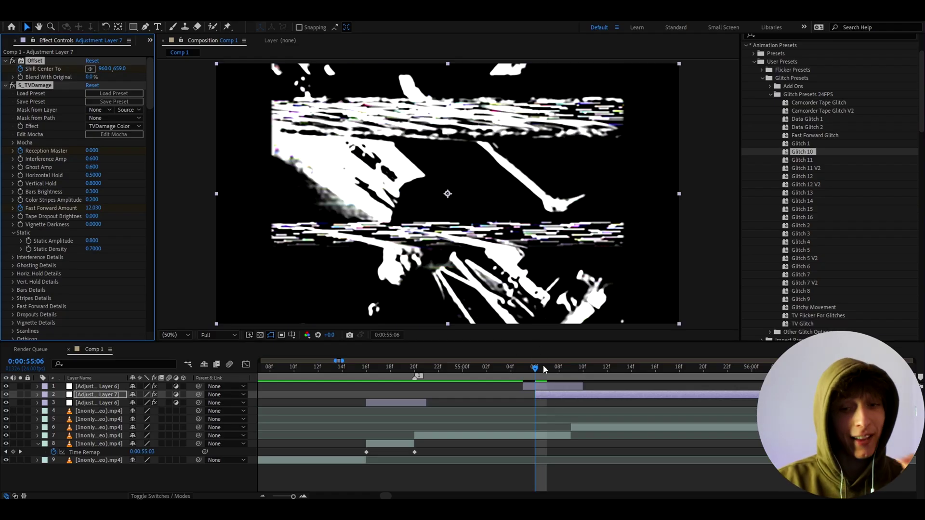
# Step: Split the Glitch 10 adjustment layer at 0:00:55:13 and delete the part after it
pyautogui.click(547, 368)
pyautogui.moveTo(546, 368); pyautogui.dragTo(618, 365)
pyautogui.hotkey('ctrl', 'shift', 'd')
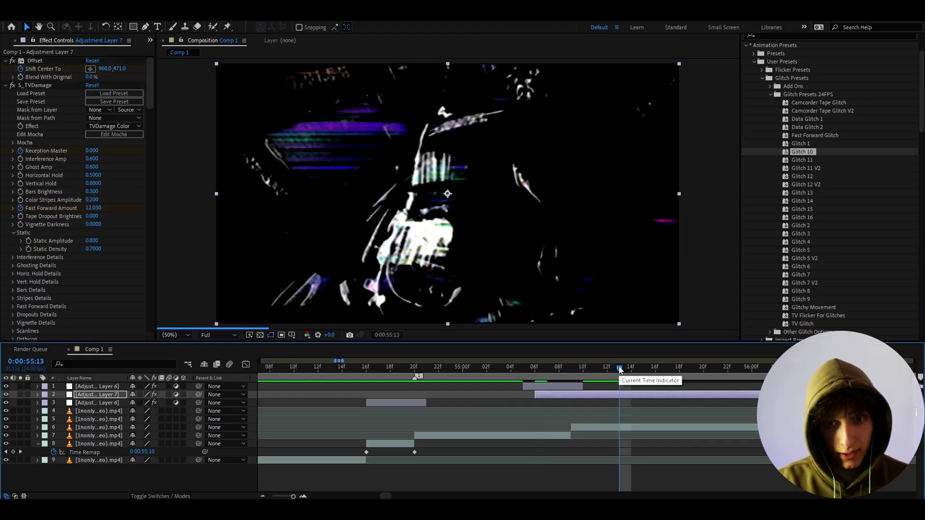
pyautogui.press('Delete')
# Step: Play back and scrub the second glitch transition and the clips that follow it
pyautogui.moveTo(620, 368); pyautogui.dragTo(453, 387)
pyautogui.press('space')
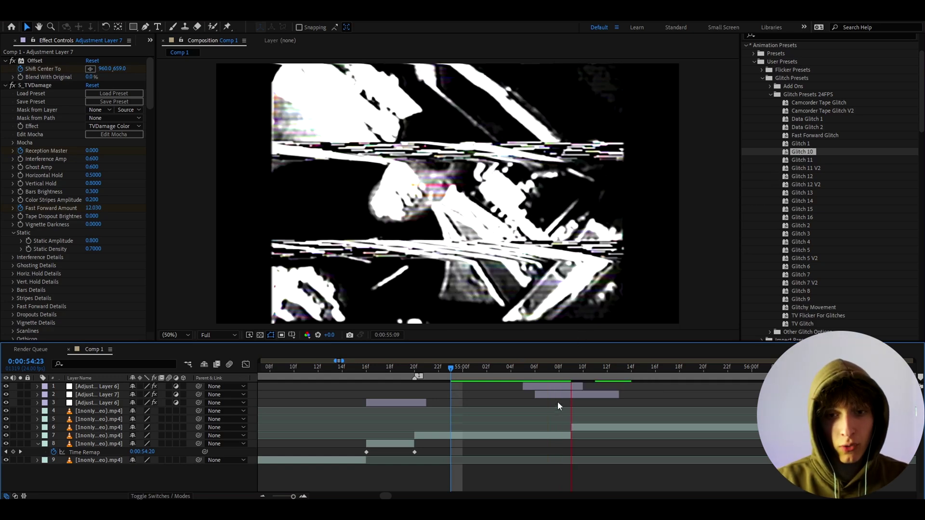
pyautogui.click(479, 380)
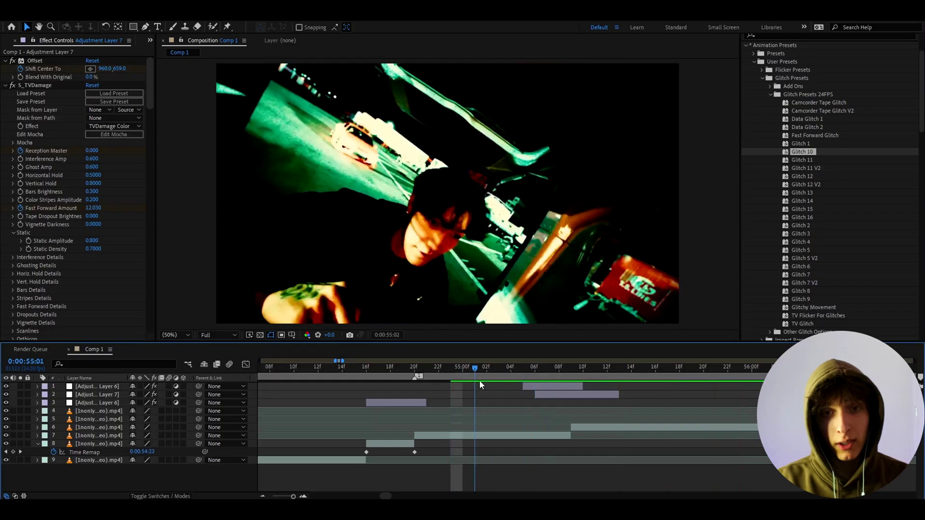
pyautogui.click(490, 369)
pyautogui.press('space')
pyautogui.click(465, 370)
pyautogui.press('space')
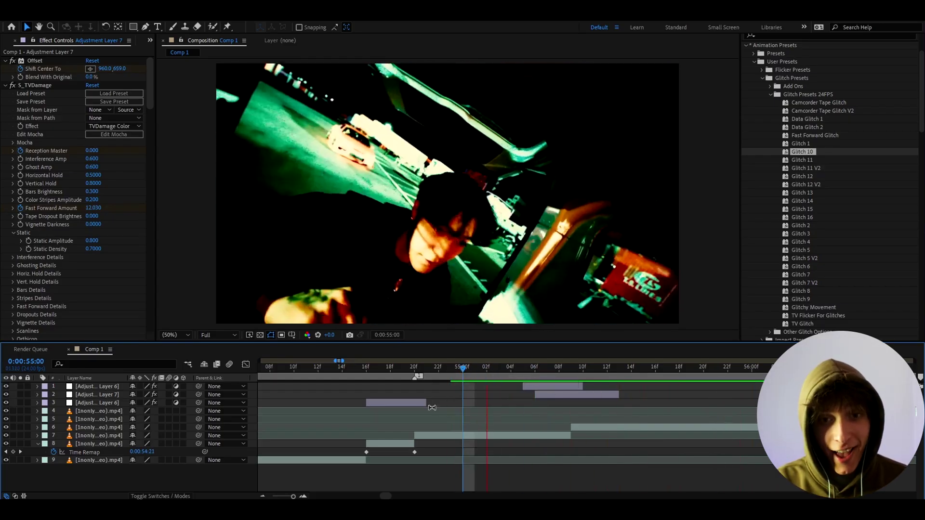
pyautogui.press('space')
pyautogui.scroll(-1, 525, 392)
pyautogui.click(518, 371)
pyautogui.moveTo(518, 380); pyautogui.dragTo(637, 374)
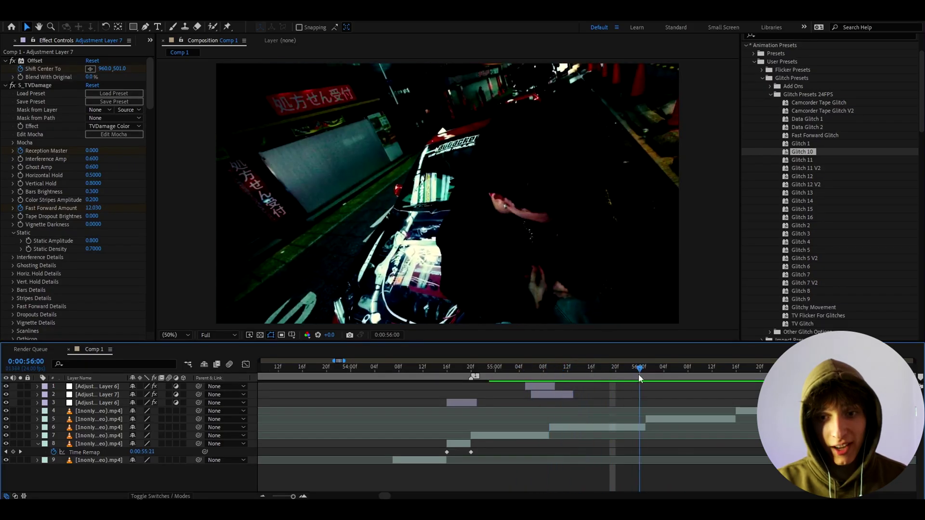
# Step: Add an adjustment layer above the clips and apply the Fast Forward Glitch preset to it at 0:00:55:16
pyautogui.click(746, 412)
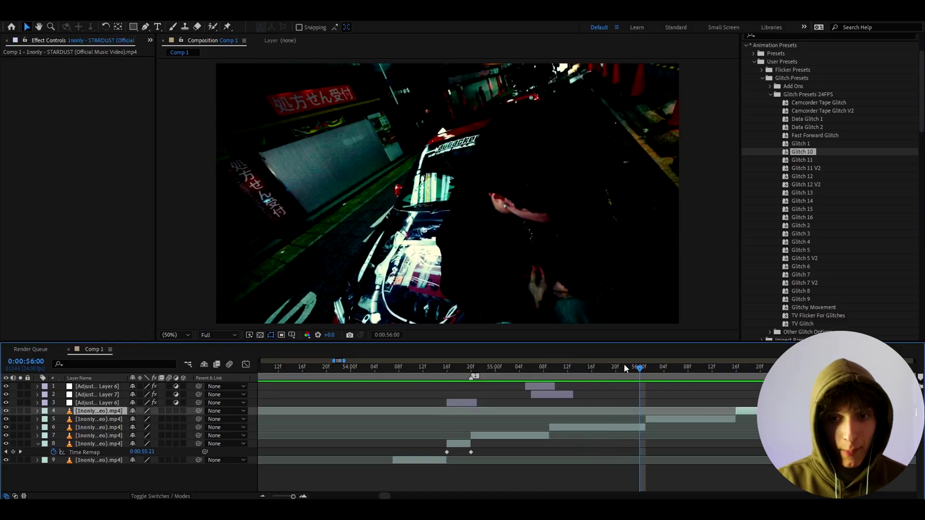
pyautogui.click(591, 368)
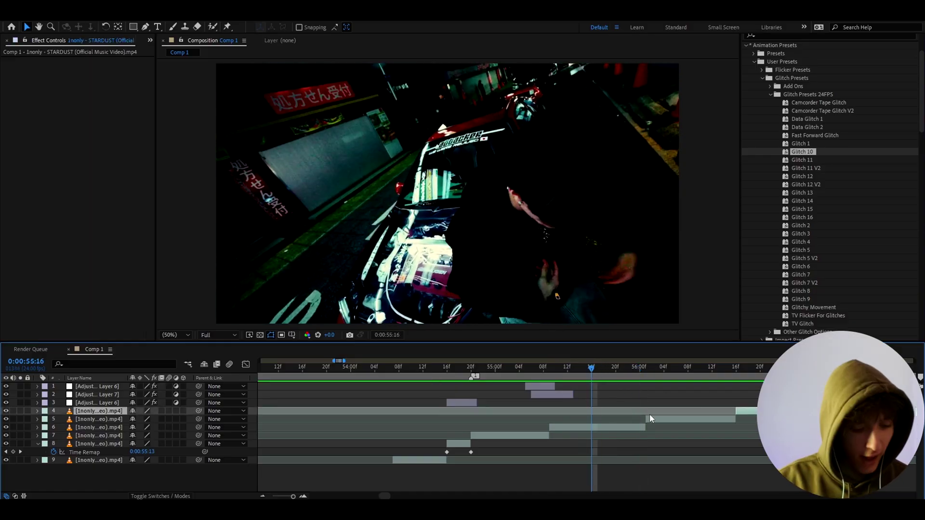
pyautogui.hotkey('ctrl', 'alt', 'y')
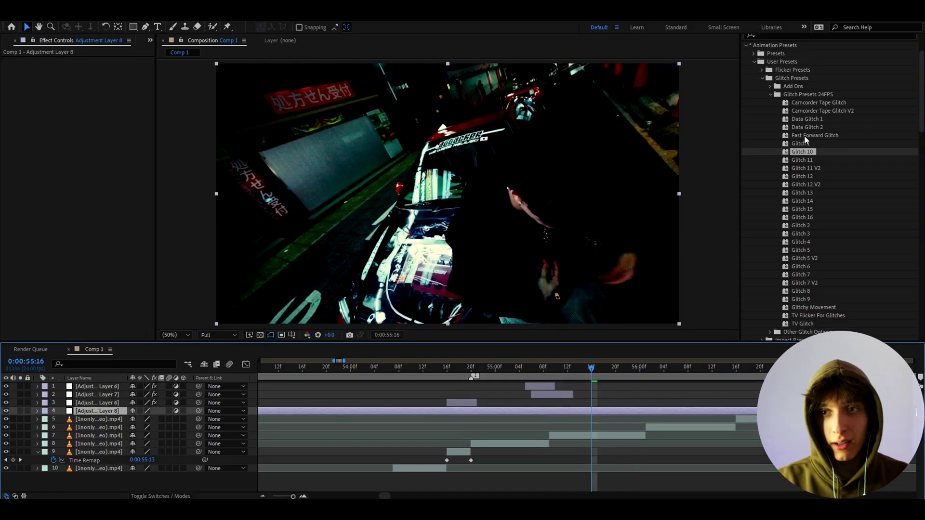
pyautogui.doubleClick(805, 135)
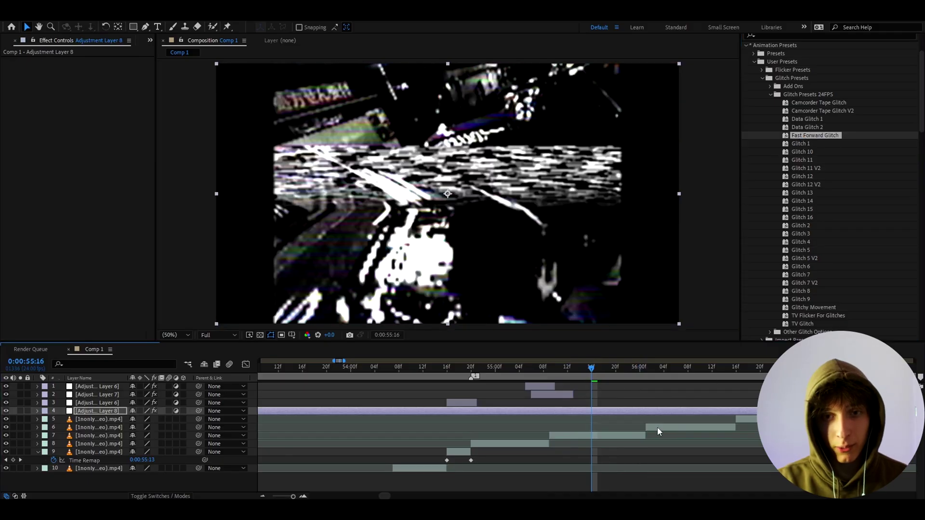
# Step: Add another adjustment layer below the Fast Forward Glitch layer and apply the Exposure effect with Exposure set to 2
pyautogui.scroll(1, 657, 429)
pyautogui.click(741, 419)
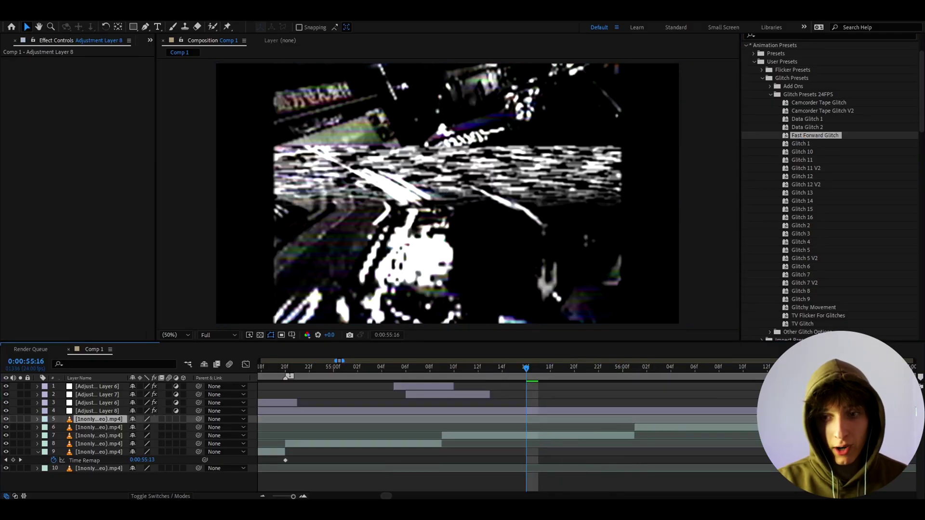
pyautogui.hotkey('ctrl', 'alt', 'y')
pyautogui.hotkey('ctrl', 'space')
pyautogui.write('ex')
pyautogui.press('Return')
pyautogui.click(91, 85)
pyautogui.write('2')
pyautogui.press('Return')
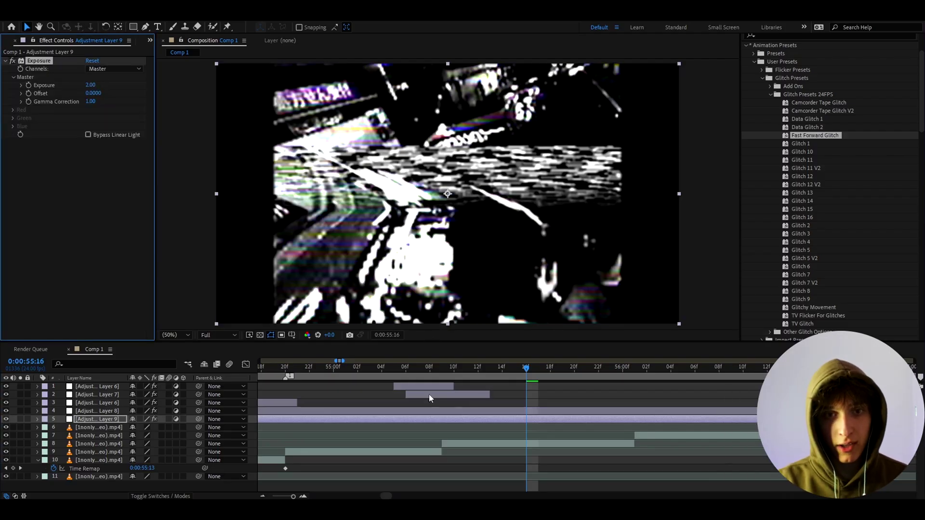
# Step: Trim the Exposure and Fast Forward Glitch adjustment layers to run from 0:00:55:16 to 0:00:56:09 and play back the result
pyautogui.hotkey('ctrl', 'shift', 'd')
pyautogui.click(513, 425)
pyautogui.press('Delete')
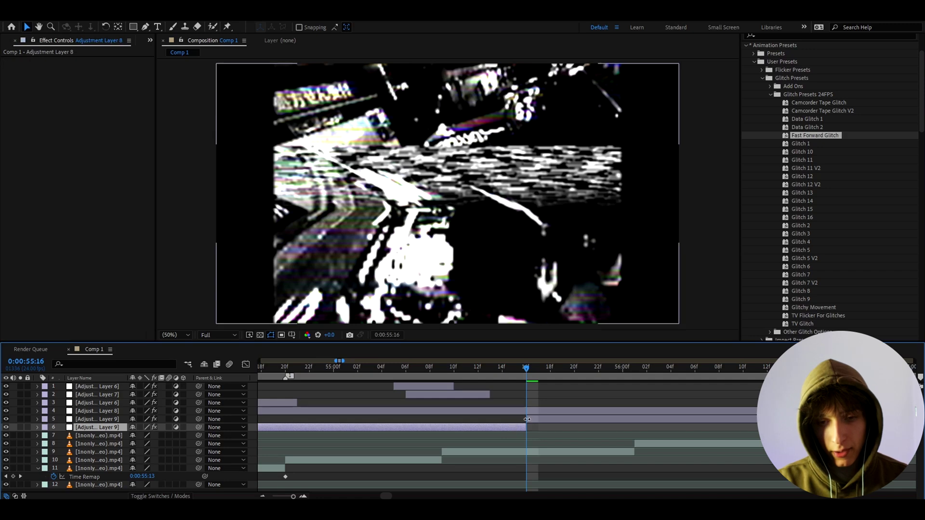
pyautogui.press('Delete')
pyautogui.click(520, 419)
pyautogui.click(515, 412)
pyautogui.hotkey('ctrl', 'shift', 'd')
pyautogui.click(516, 419)
pyautogui.press('Delete')
pyautogui.scroll(-1, 506, 395)
pyautogui.moveTo(493, 370); pyautogui.dragTo(517, 383)
pyautogui.press('space')
pyautogui.press('space')
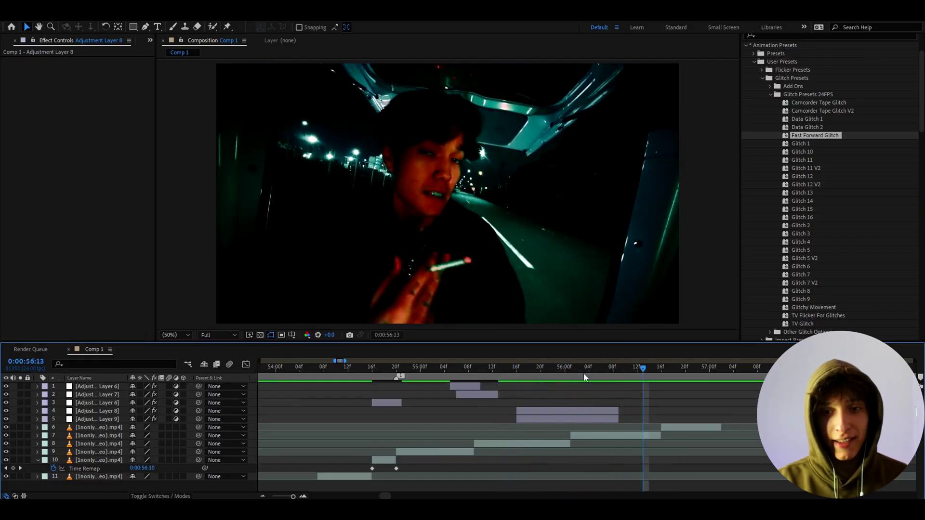
# Step: Add an adjustment layer directly above the clips and apply the Glitch 6 preset to it at 0:00:56:15
pyautogui.click(503, 377)
pyautogui.click(663, 428)
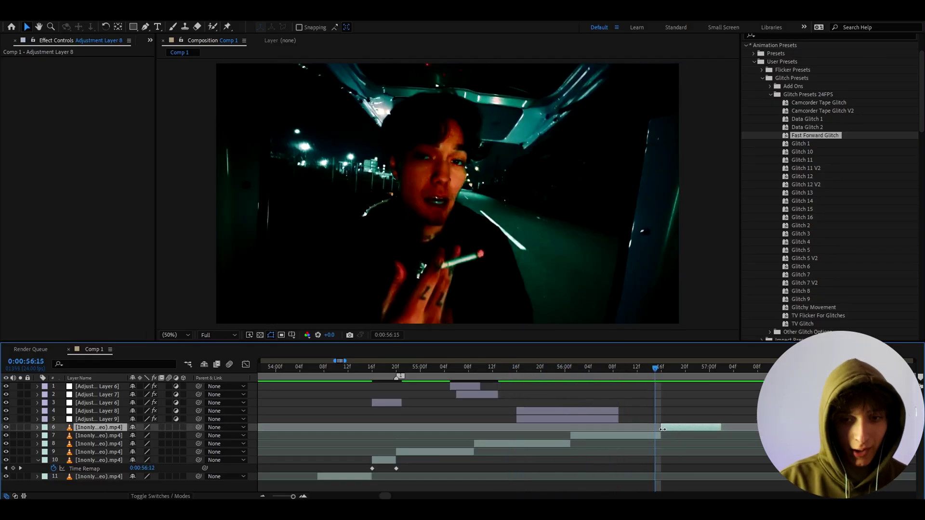
pyautogui.hotkey('ctrl', 'alt', 'y')
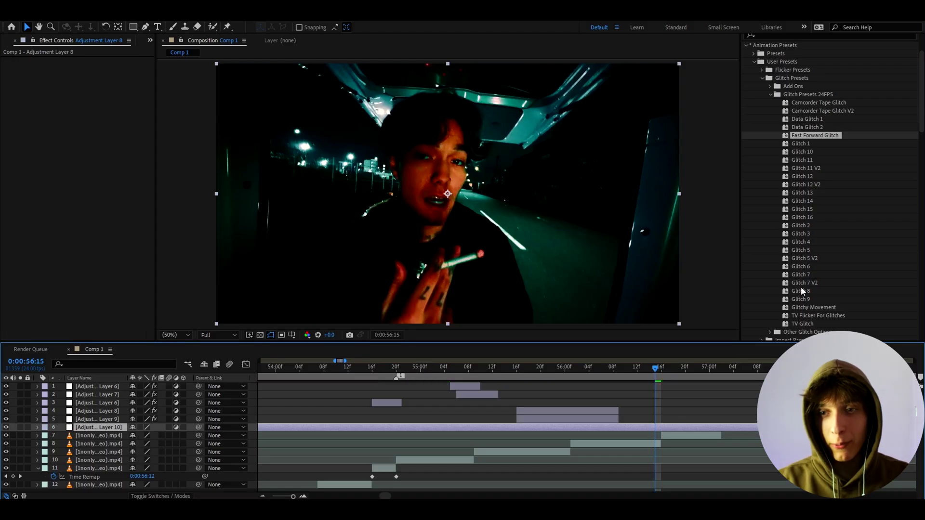
pyautogui.doubleClick(799, 266)
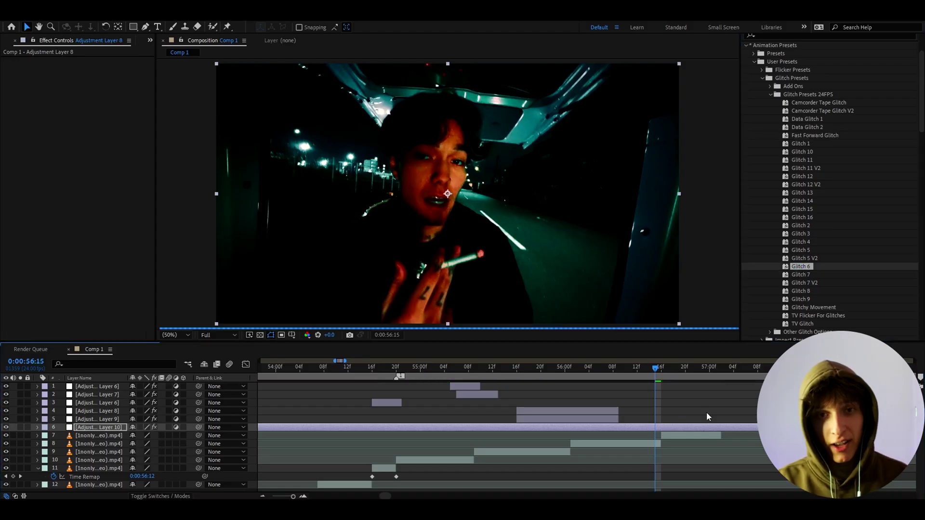
# Step: Trim the Glitch 6 adjustment layer to run from 0:00:56:15 to 0:00:56:21 and review the transition
pyautogui.keyDown('alt'); pyautogui.scroll(2, 675, 453); pyautogui.keyUp('alt')
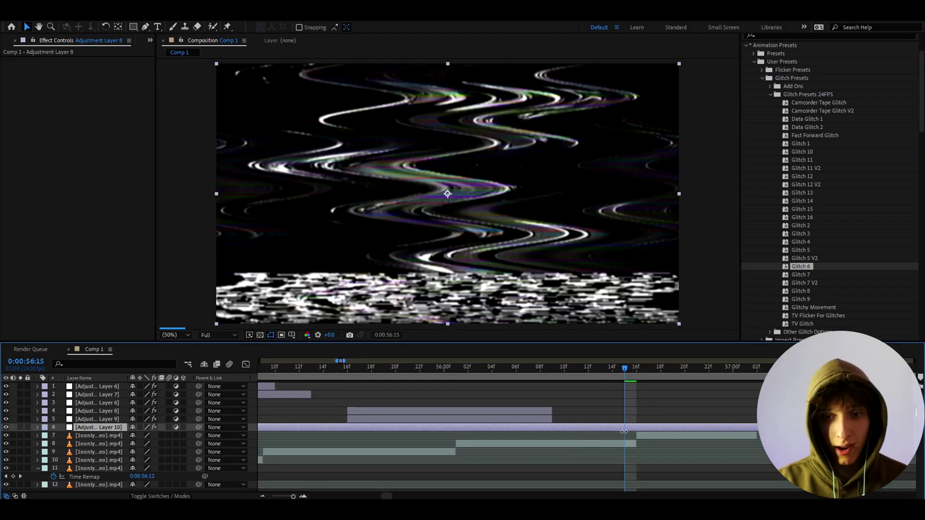
pyautogui.hotkey('ctrl', 'shift', 'd')
pyautogui.click(618, 435)
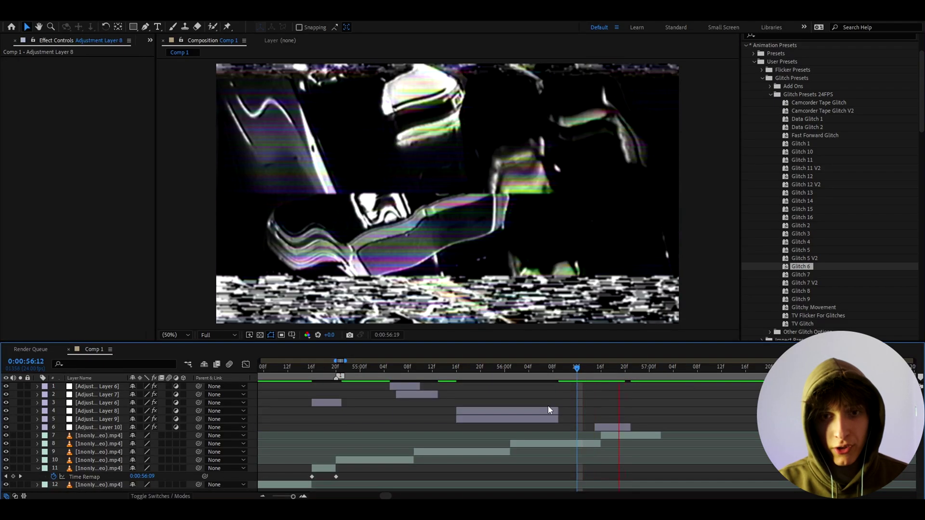
pyautogui.moveTo(618, 371); pyautogui.dragTo(564, 419)
pyautogui.click(577, 379)
pyautogui.press('space')
pyautogui.scroll(1, 600, 384)
pyautogui.moveTo(605, 373); pyautogui.dragTo(587, 365)
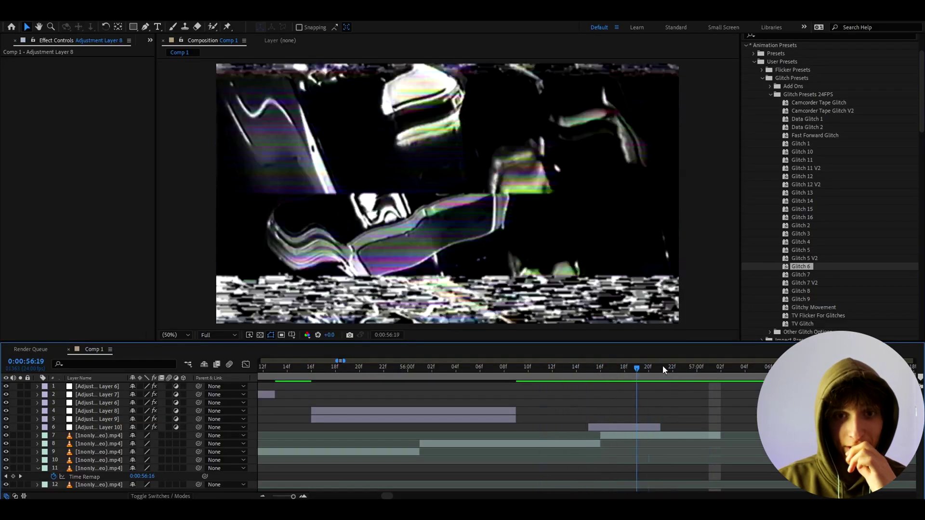
pyautogui.scroll(-2, 554, 404)
# Step: Duplicate the first TV-glitch adjustment layer and move the copy over the last clip cut, starting at 0:00:56:15
pyautogui.click(314, 403)
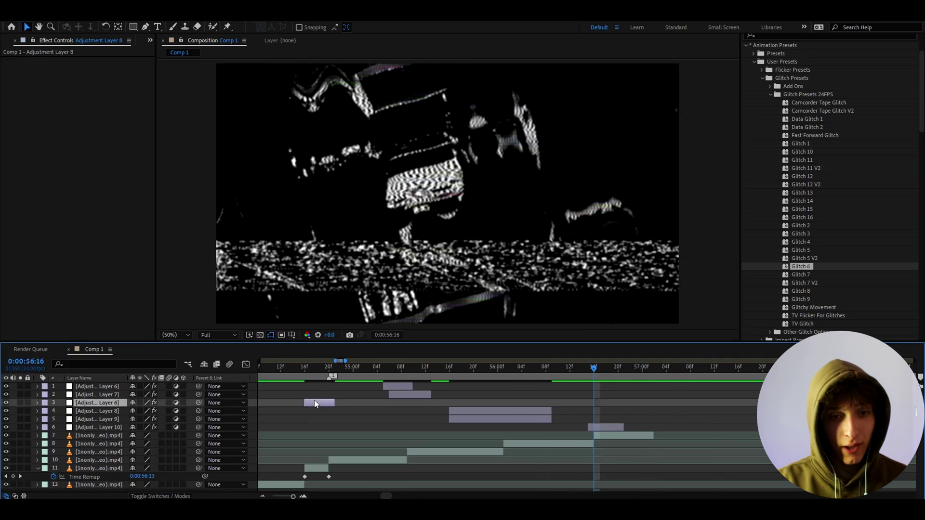
pyautogui.hotkey('ctrl', 'd')
pyautogui.moveTo(317, 403); pyautogui.dragTo(595, 406)
pyautogui.press('pagedown')
pyautogui.press('pagedown')
pyautogui.scroll(-3, 323, 388)
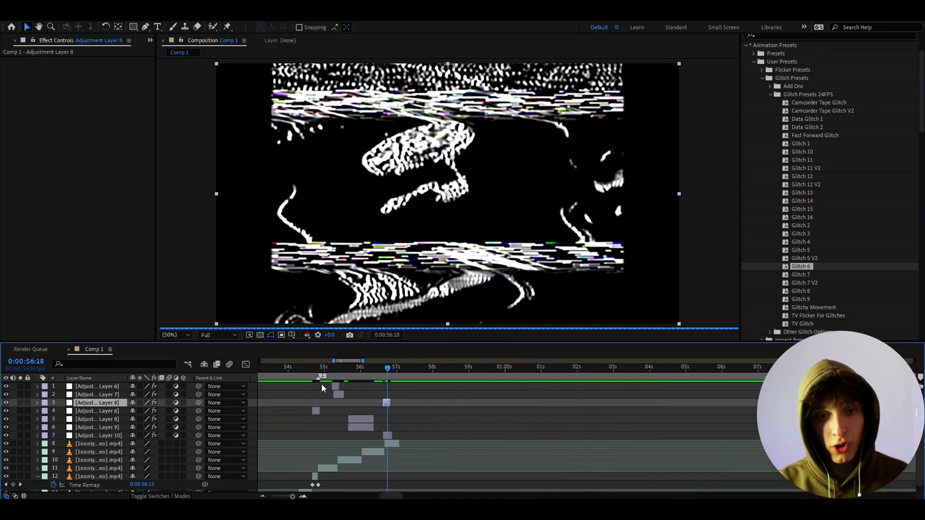
# Step: Return to the first glitch transition at 0:00:54:16 and clear the layer selection
pyautogui.click(312, 371)
pyautogui.keyDown('alt'); pyautogui.scroll(4, 313, 374); pyautogui.keyUp('alt')
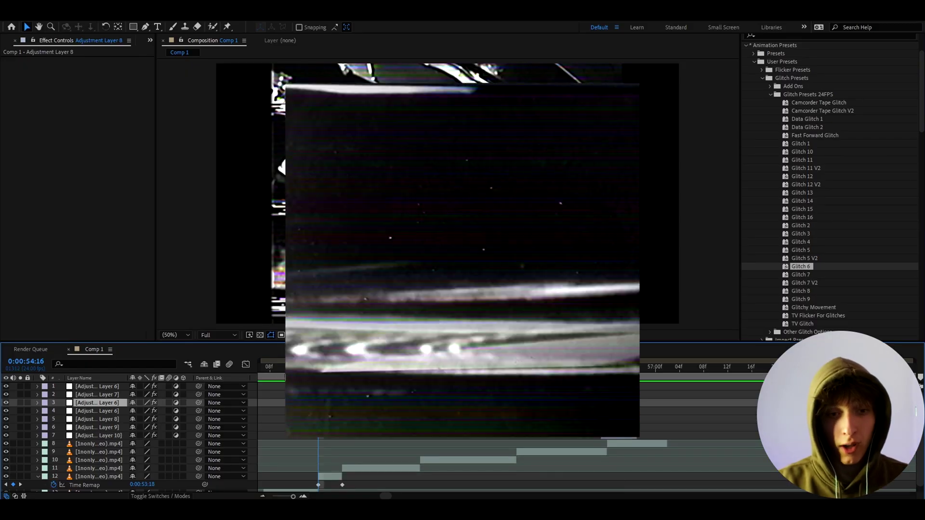
pyautogui.click(305, 402)
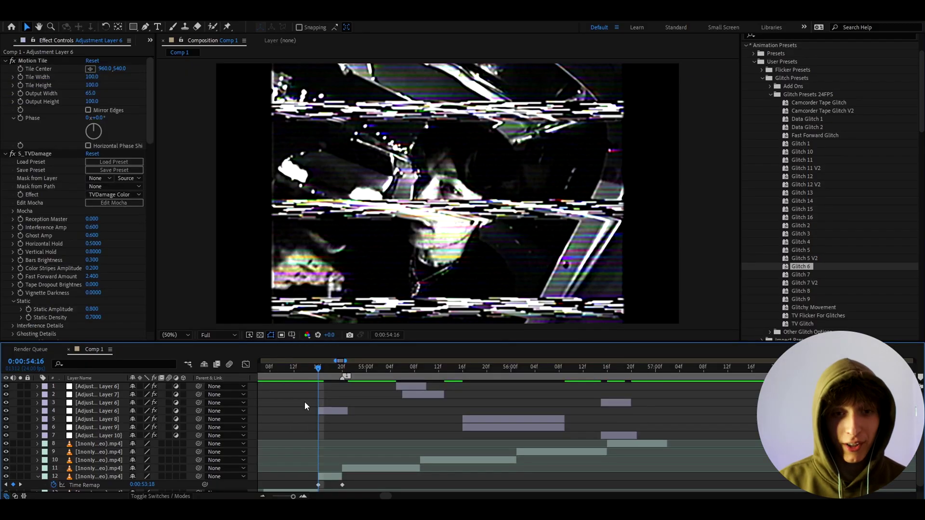